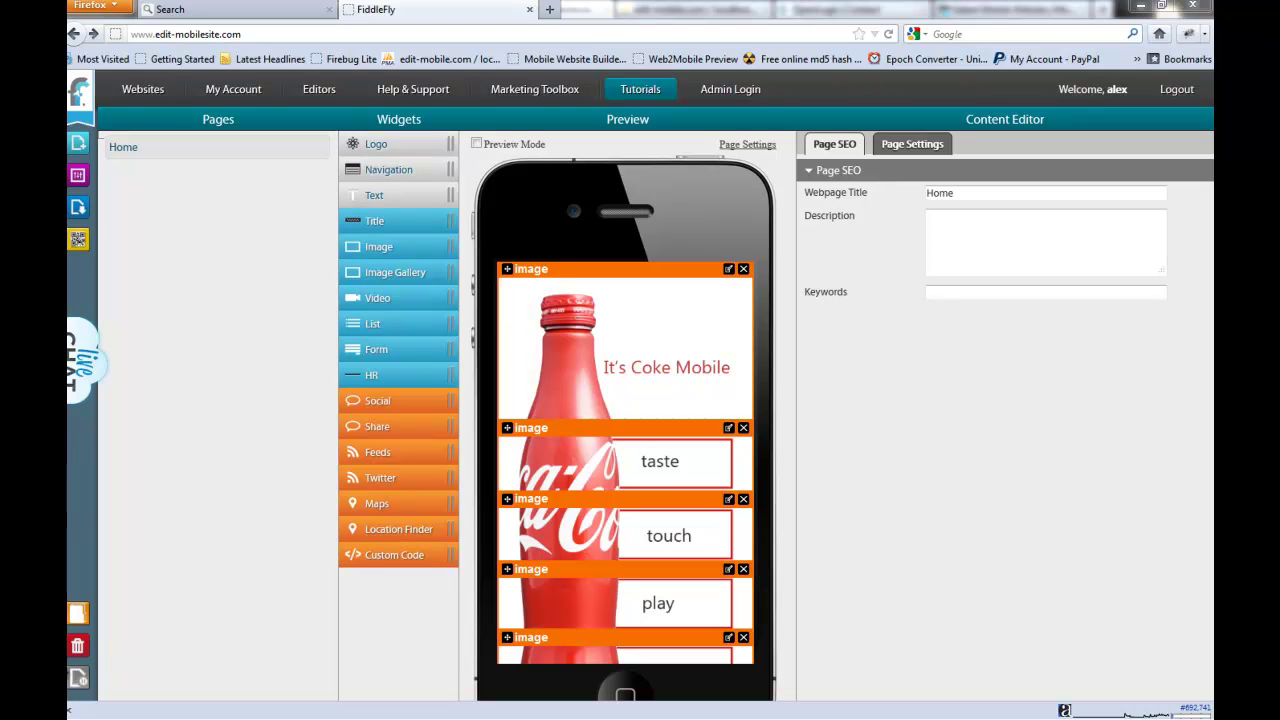
- Unpublish the Coke project and confirm taking it offline
{"action": "left_click", "coordinate": [79, 681]}
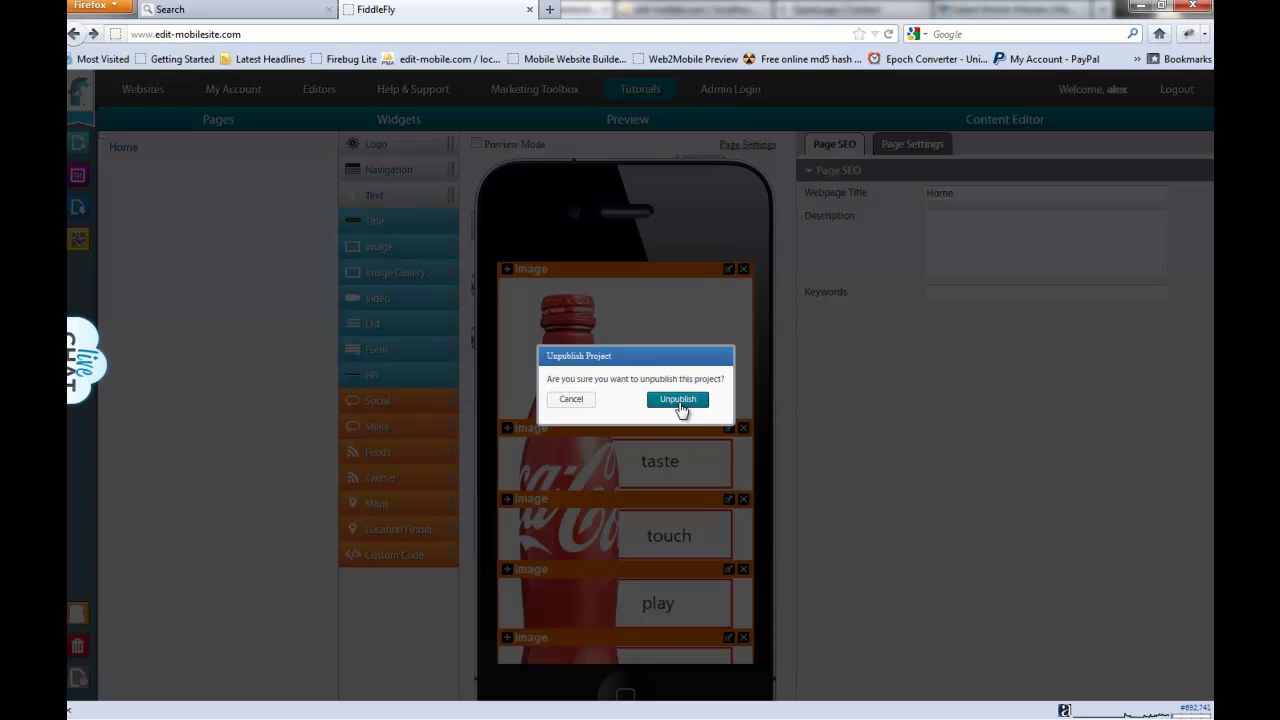
{"action": "left_click", "coordinate": [678, 400]}
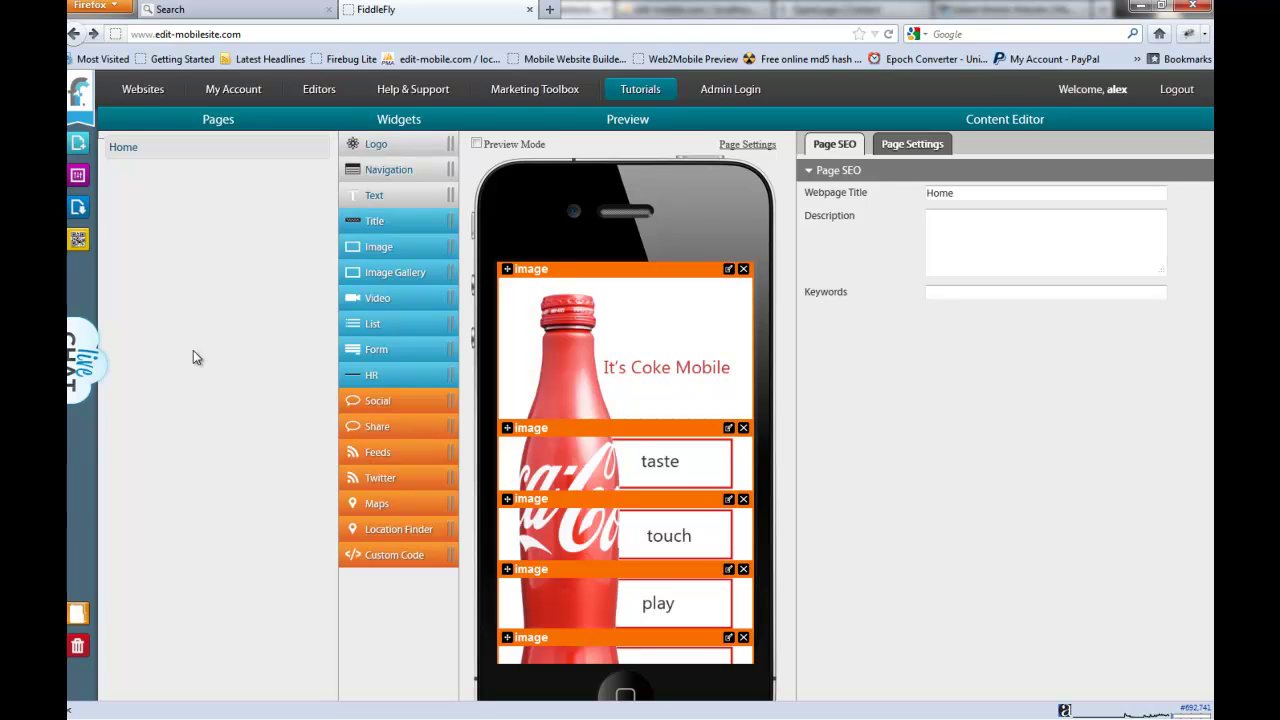
{"action": "left_click", "coordinate": [143, 92]}
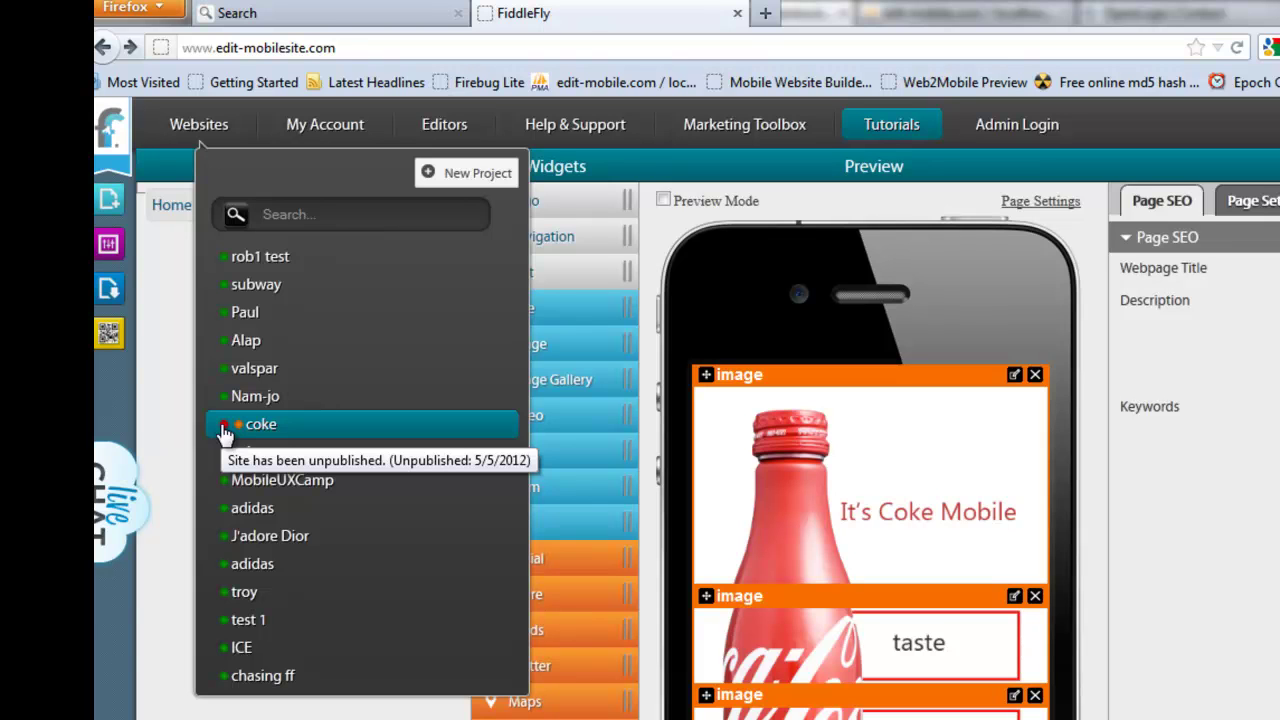
{"action": "mouse_move", "coordinate": [227, 405]}
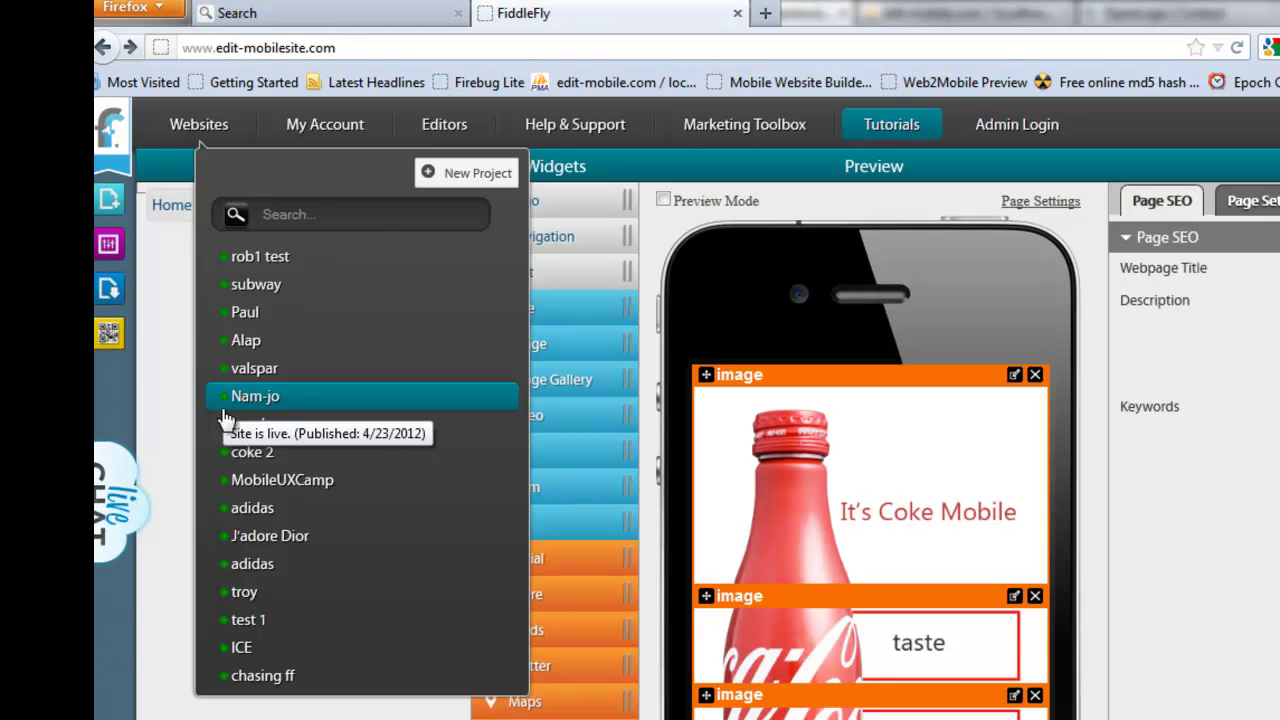
{"action": "mouse_move", "coordinate": [225, 432]}
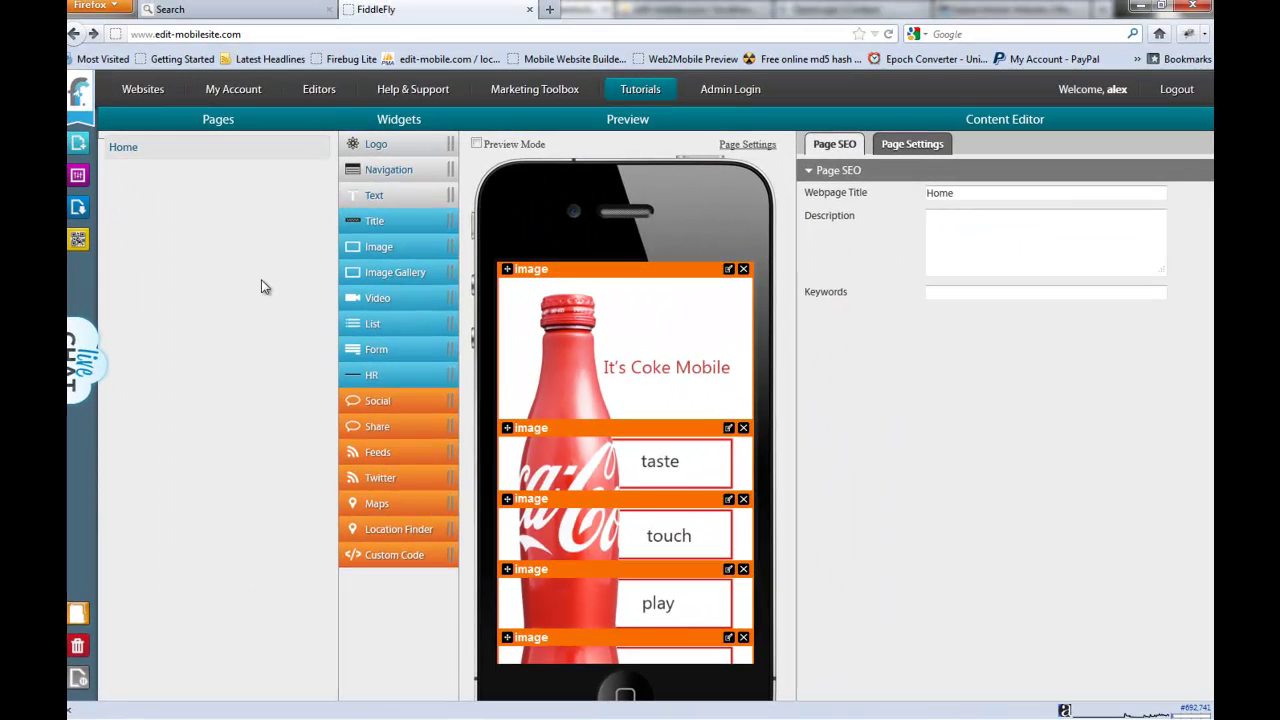
- Upload home_screen_icon from the Coke folder as the project's custom homescreen icon
{"action": "left_click", "coordinate": [79, 177]}
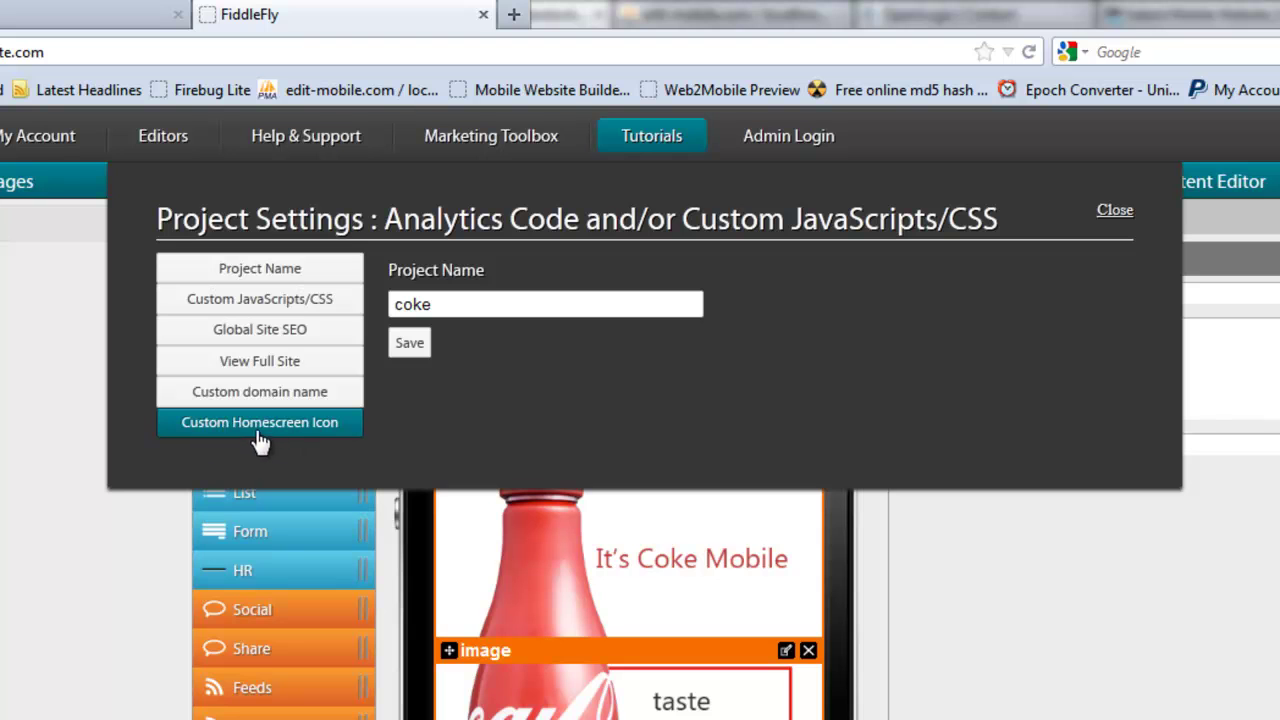
{"action": "left_click", "coordinate": [306, 443]}
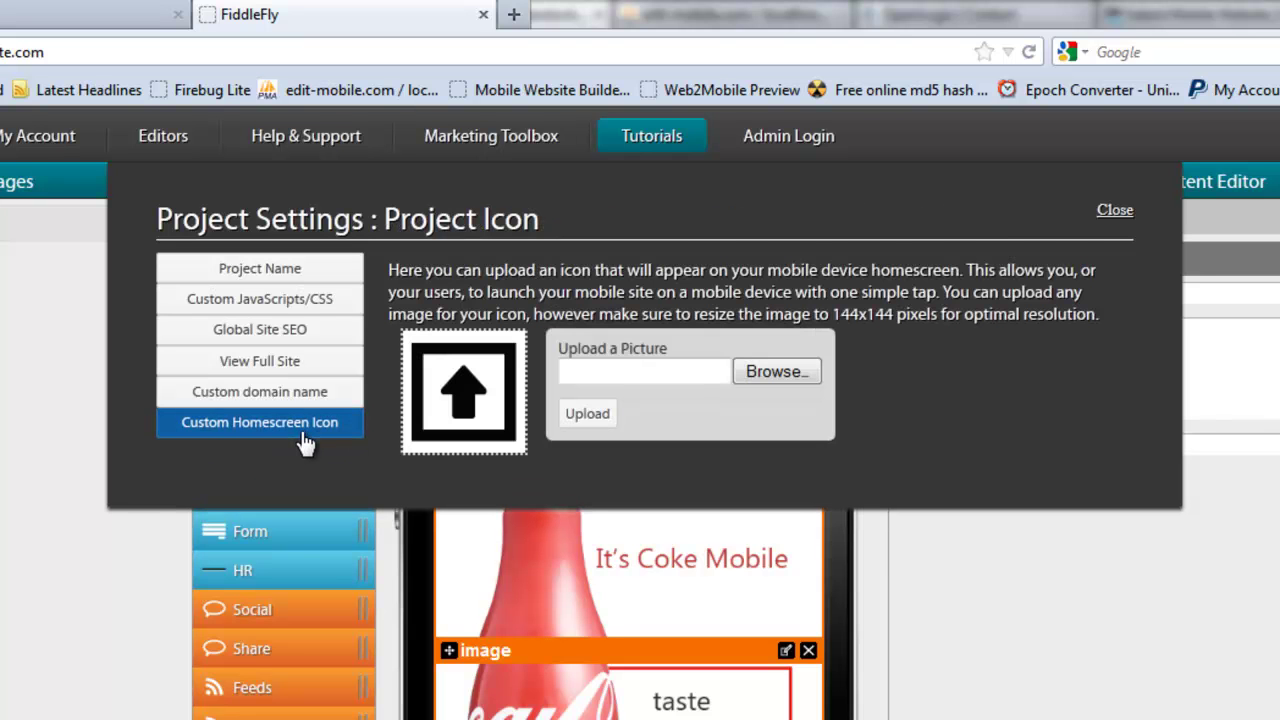
{"action": "left_click", "coordinate": [788, 385]}
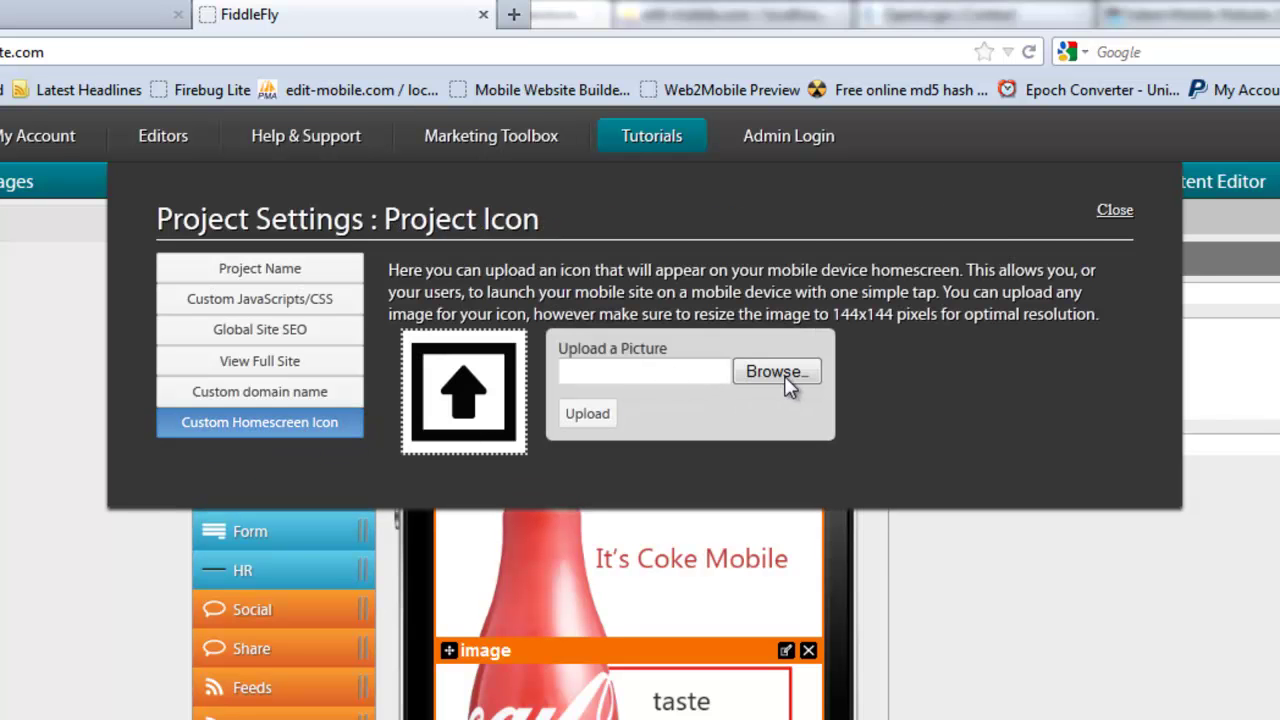
{"action": "double_click", "coordinate": [206, 323]}
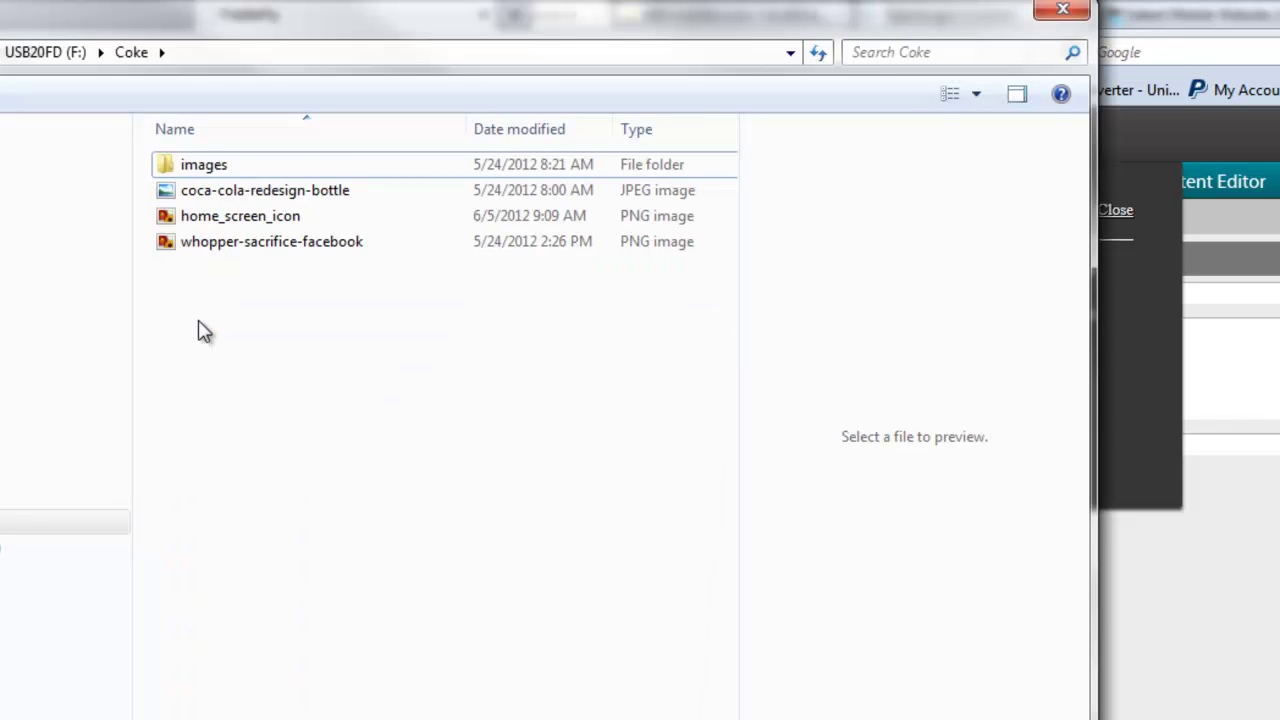
{"action": "double_click", "coordinate": [218, 220]}
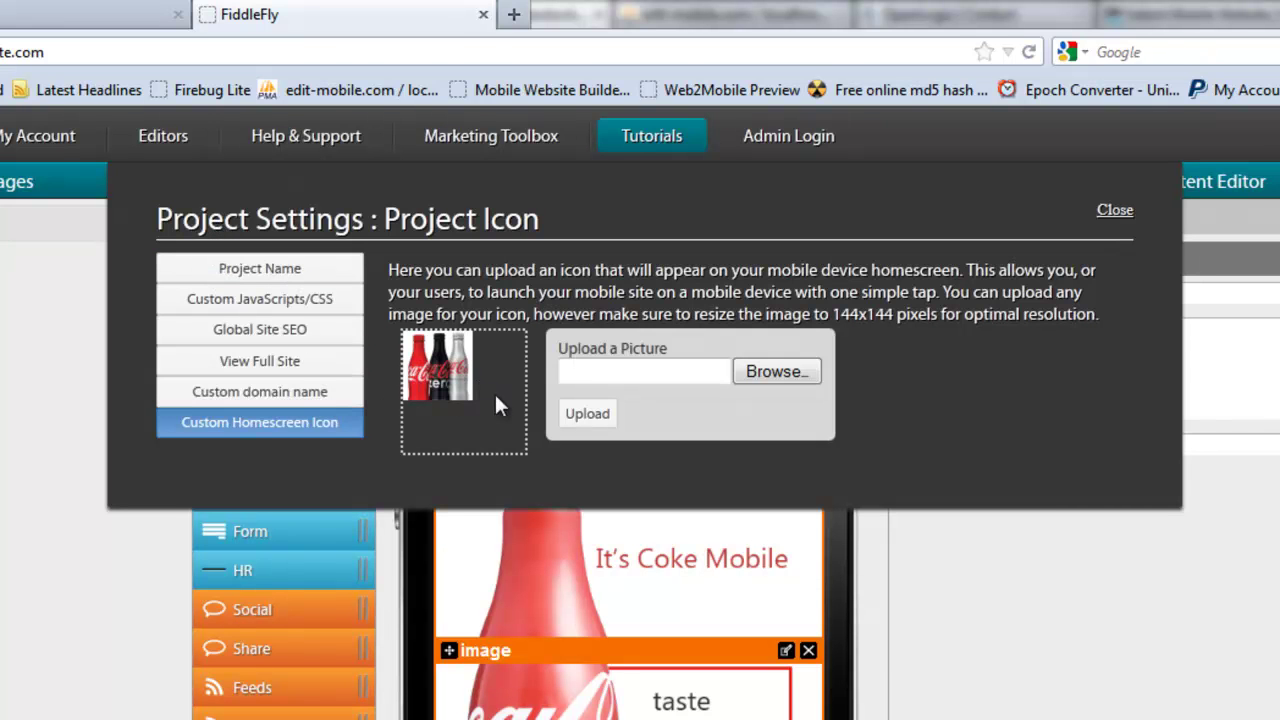
{"action": "left_click", "coordinate": [593, 420]}
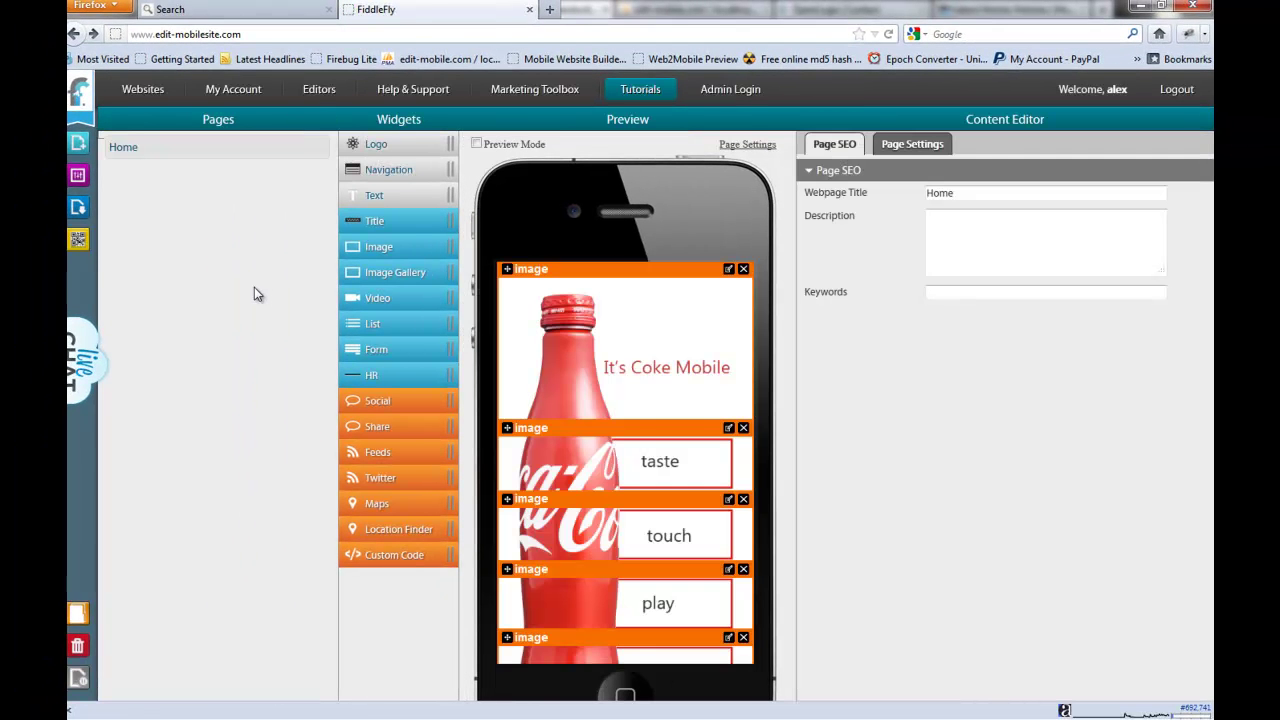
- Reopen Project Settings to verify the uploaded homescreen icon, then close them
{"action": "left_click", "coordinate": [78, 175]}
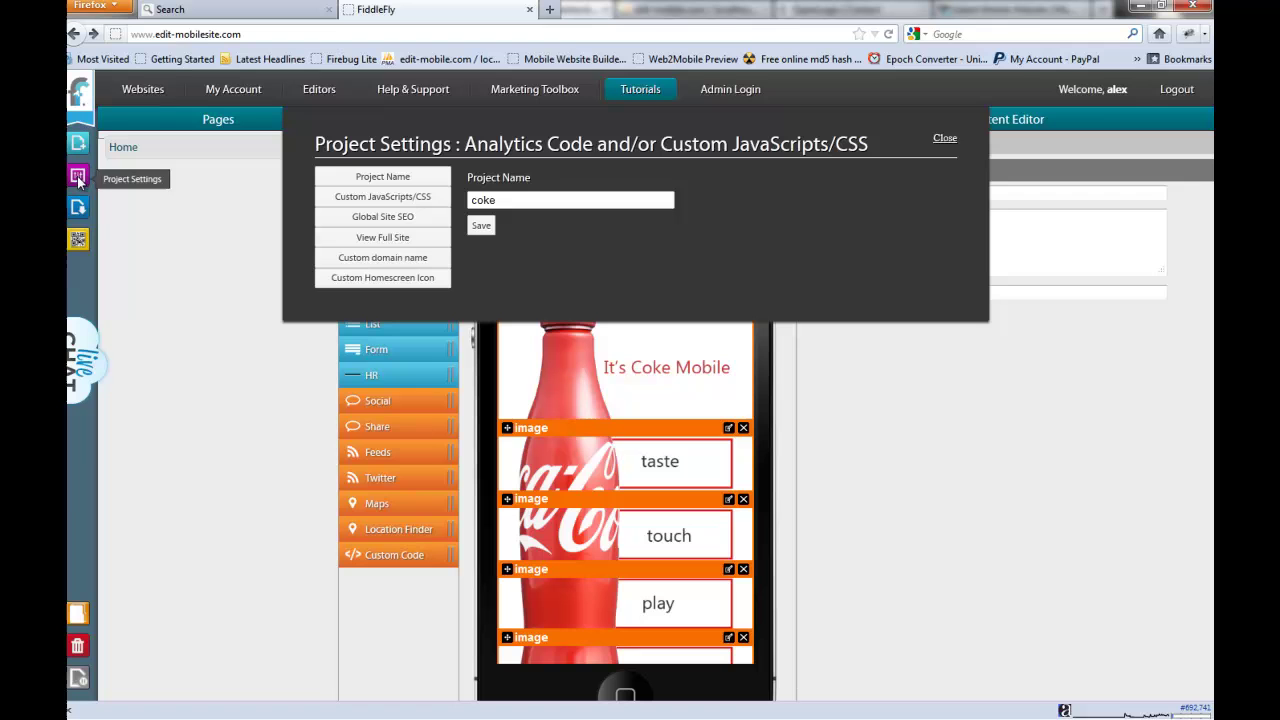
{"action": "left_click", "coordinate": [383, 277]}
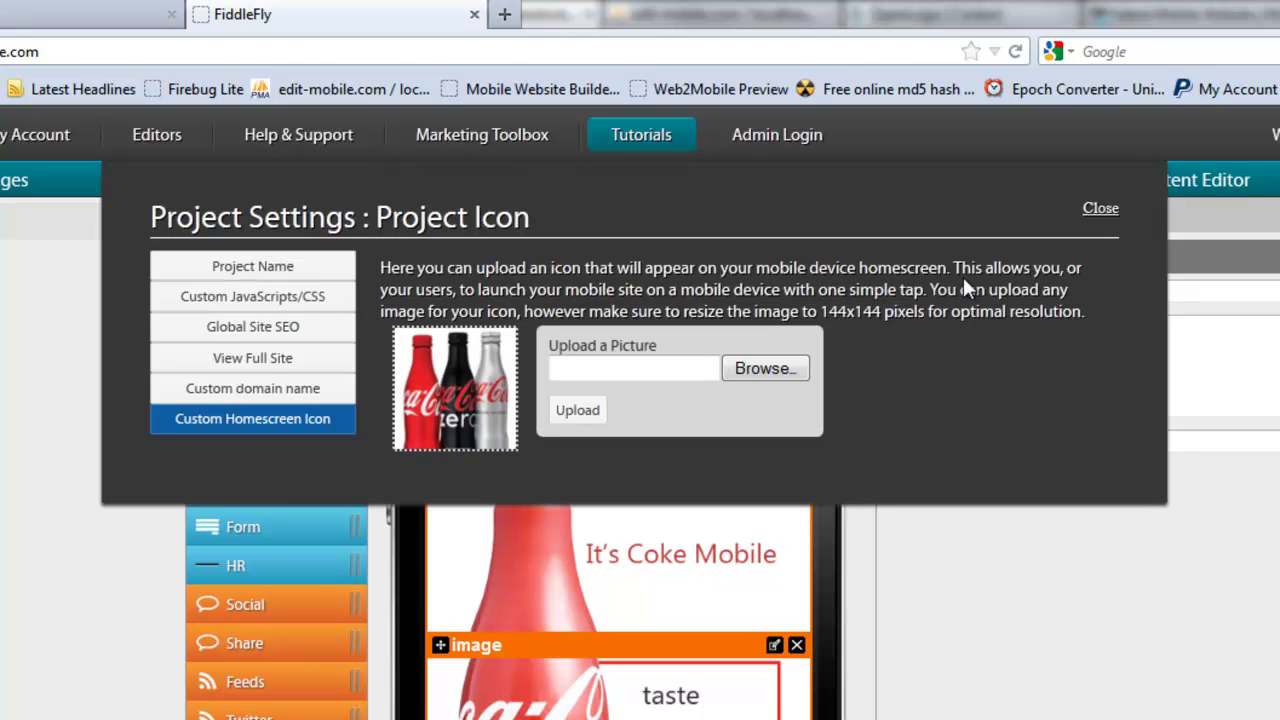
{"action": "left_click", "coordinate": [1101, 210]}
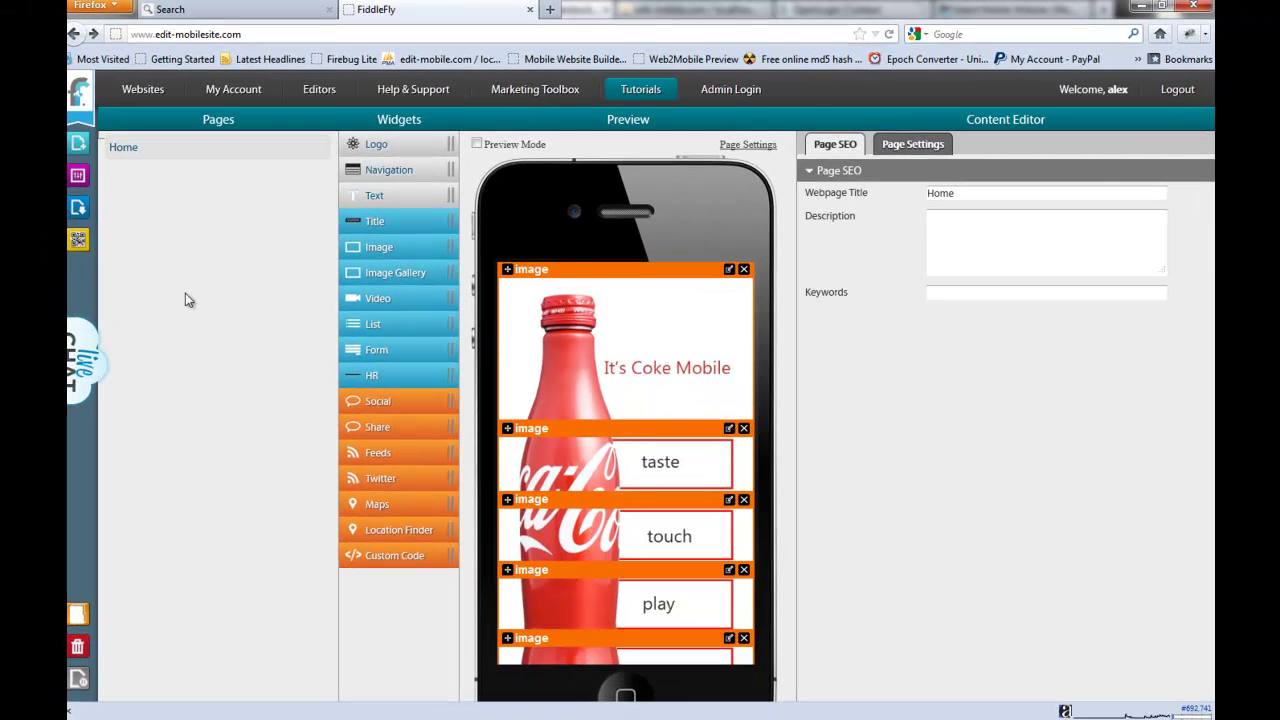
- Under My Account > Sub-accounts, add a sub-user with their name, e-mail and a password
{"action": "left_click", "coordinate": [236, 92]}
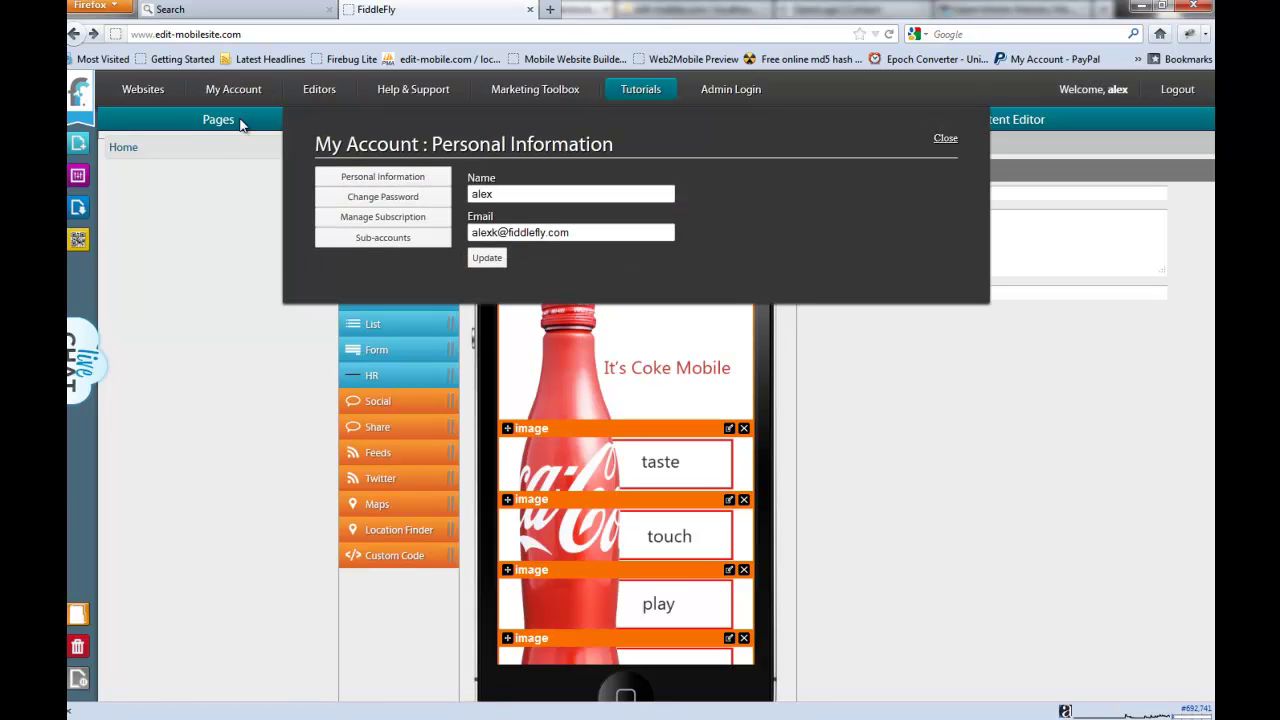
{"action": "left_click", "coordinate": [365, 240]}
{"action": "left_click", "coordinate": [490, 287]}
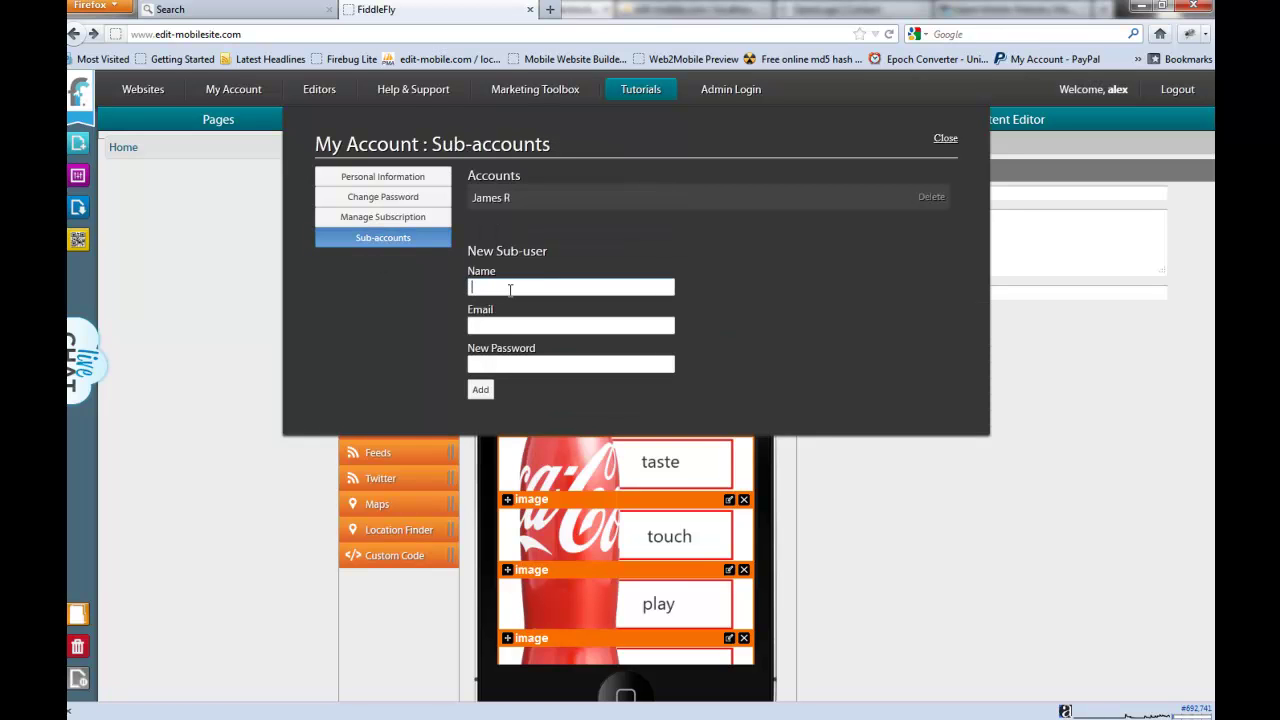
{"action": "key", "text": "Tab"}
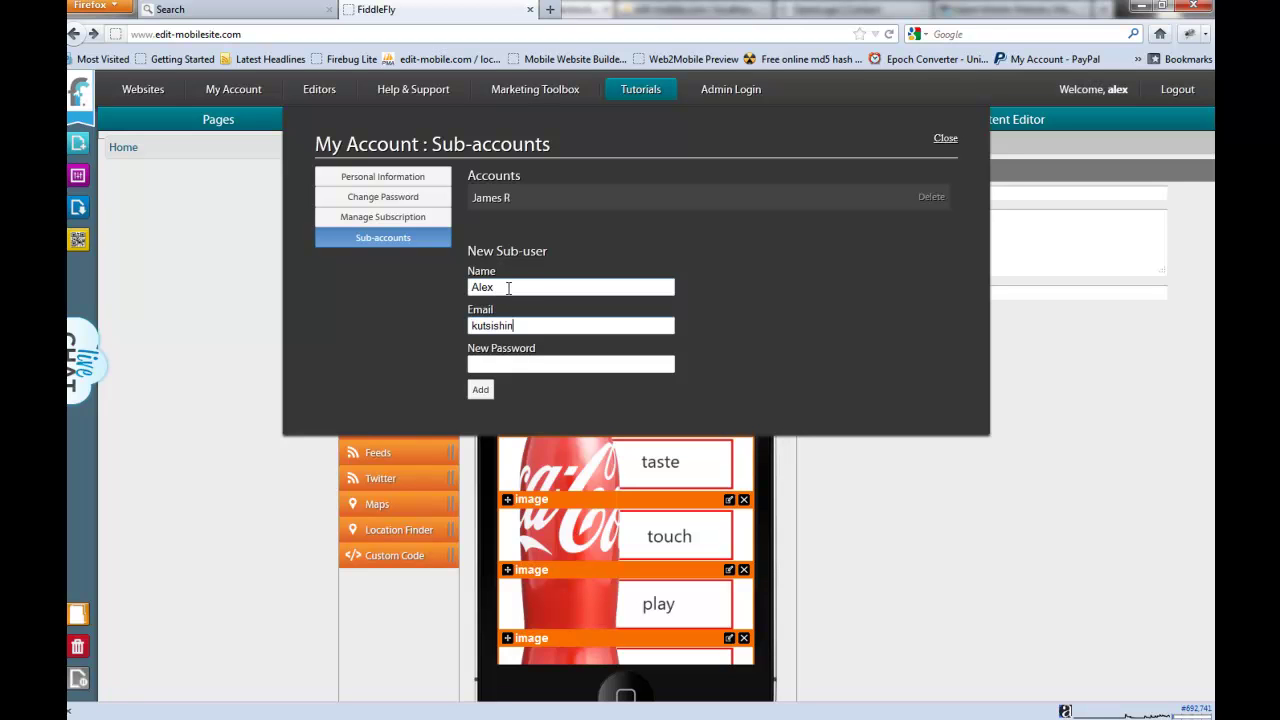
{"action": "key", "text": "Tab"}
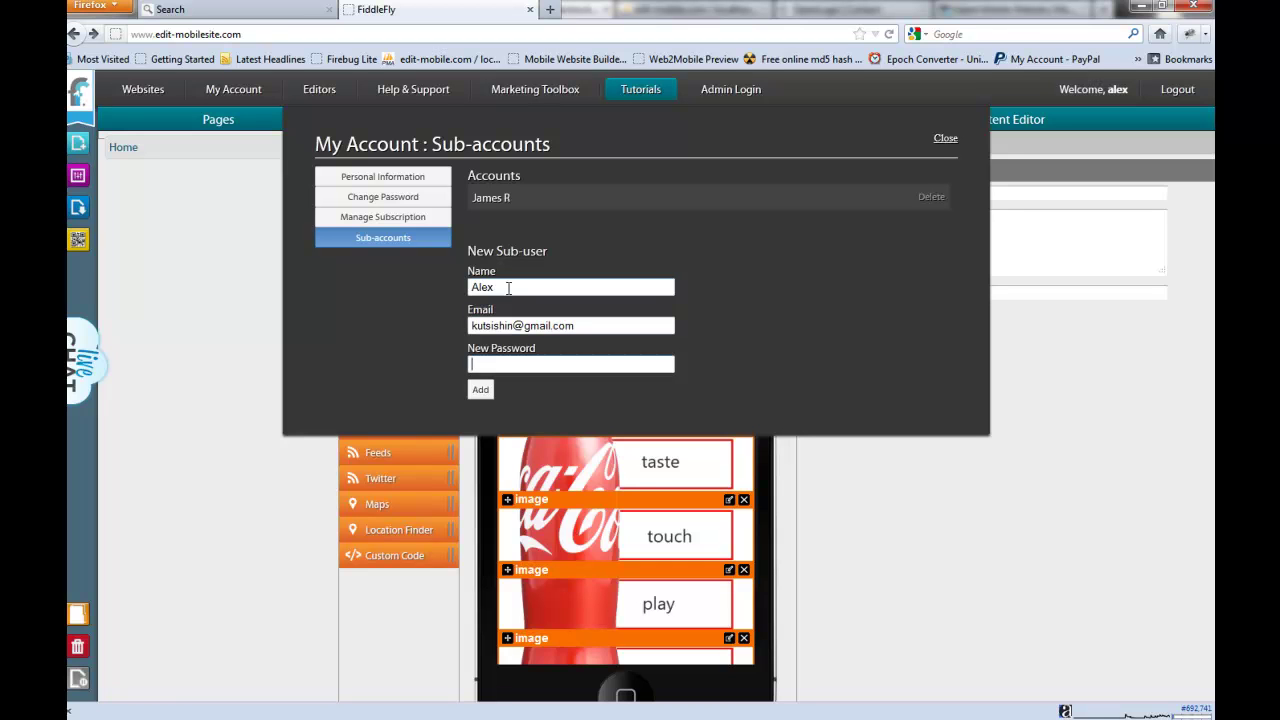
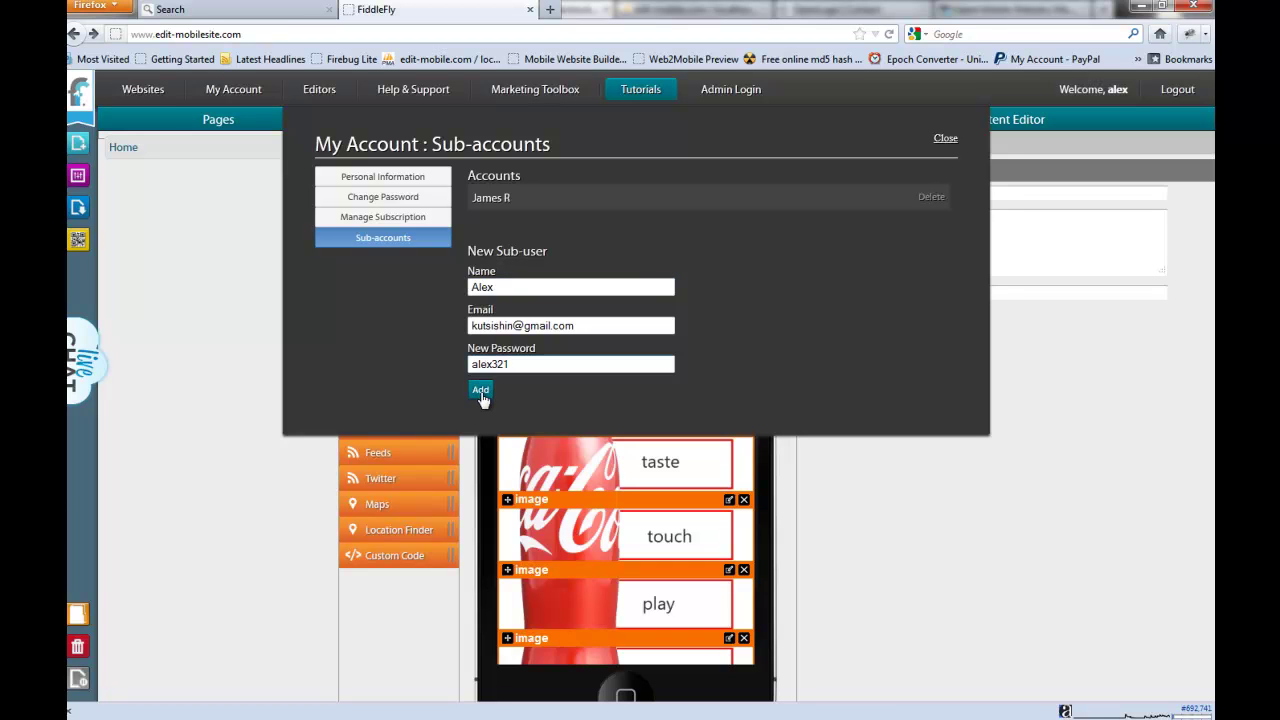
{"action": "left_click", "coordinate": [481, 392]}
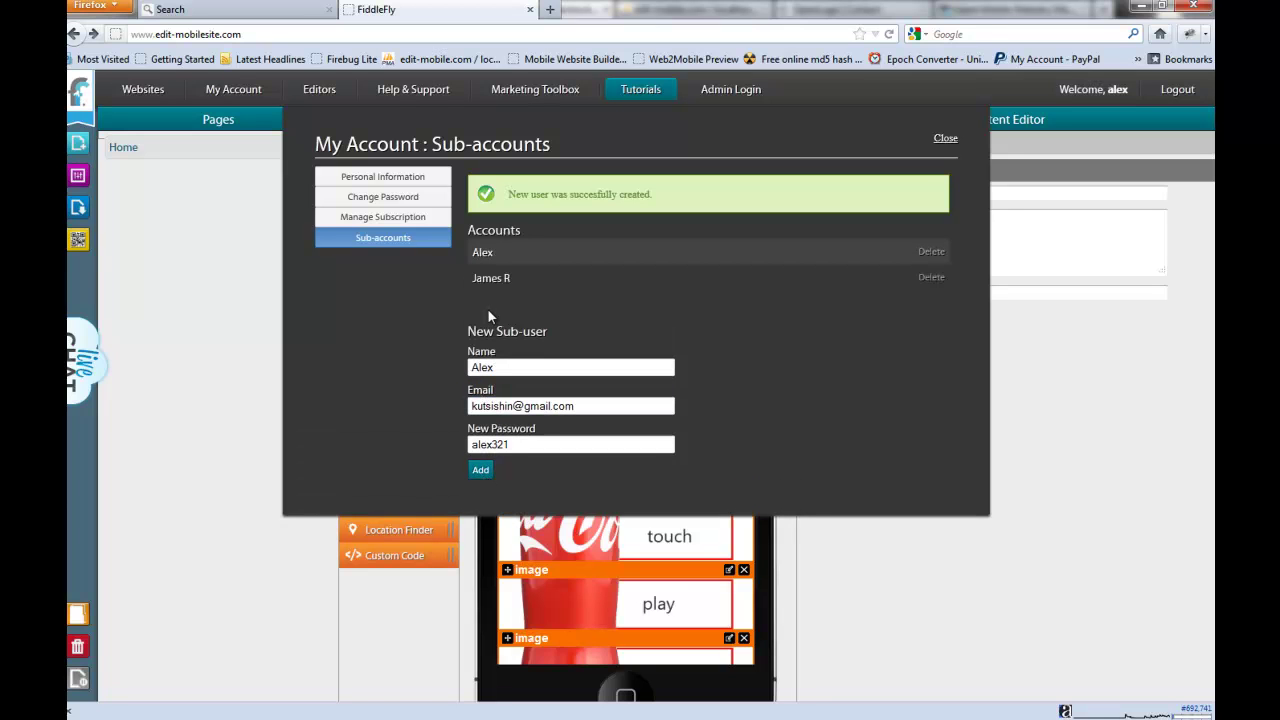
{"action": "left_click", "coordinate": [946, 139]}
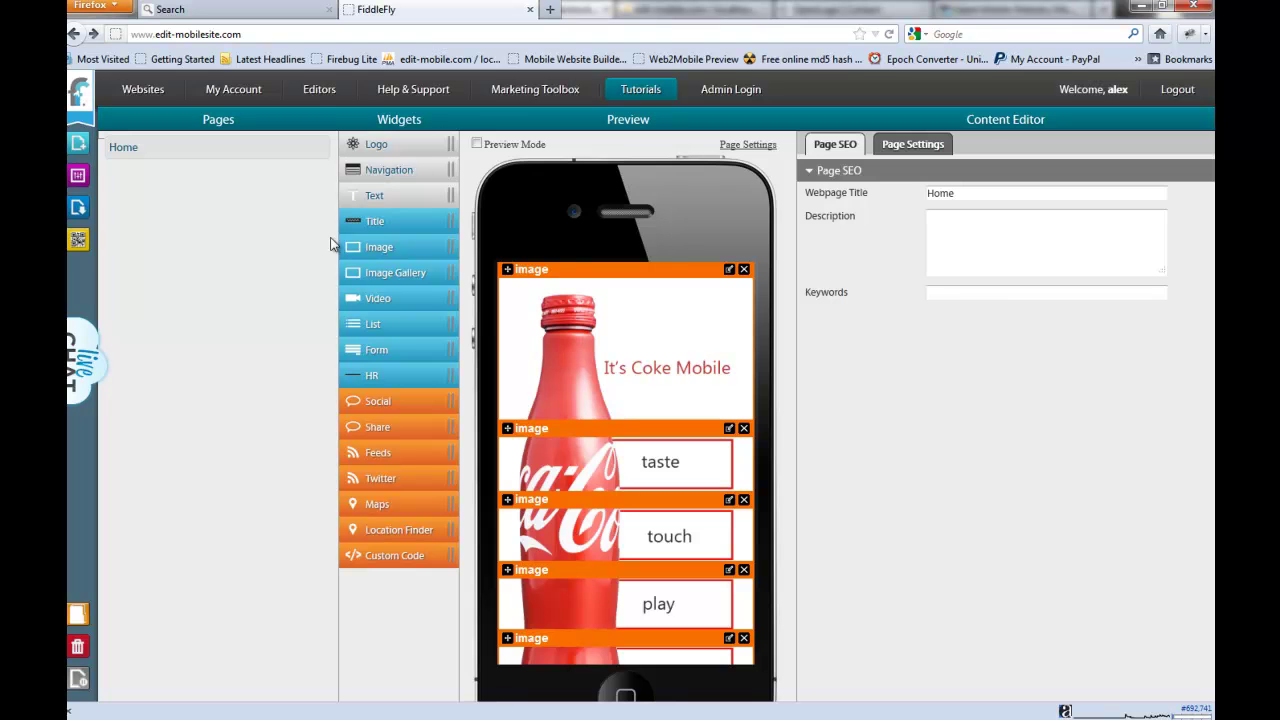
- Browse the Marketing Materials overview, then close it to return to the editor
{"action": "left_click", "coordinate": [505, 94]}
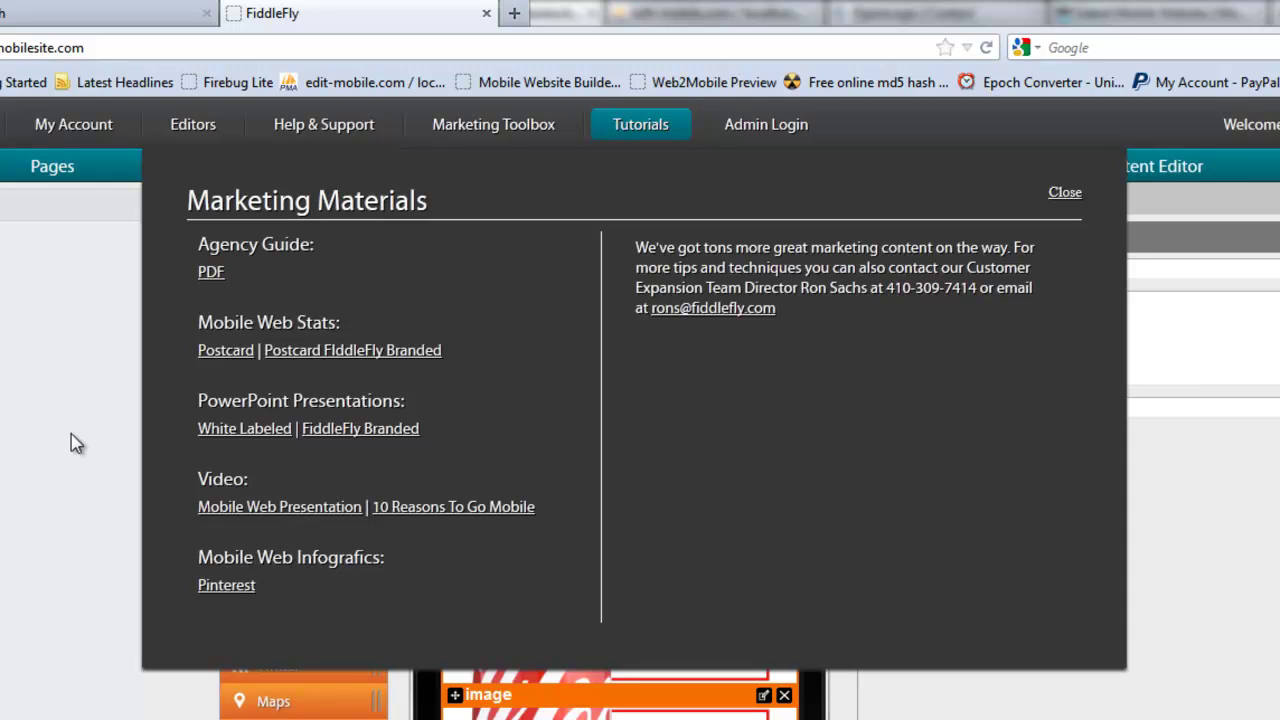
{"action": "left_click", "coordinate": [1064, 193]}
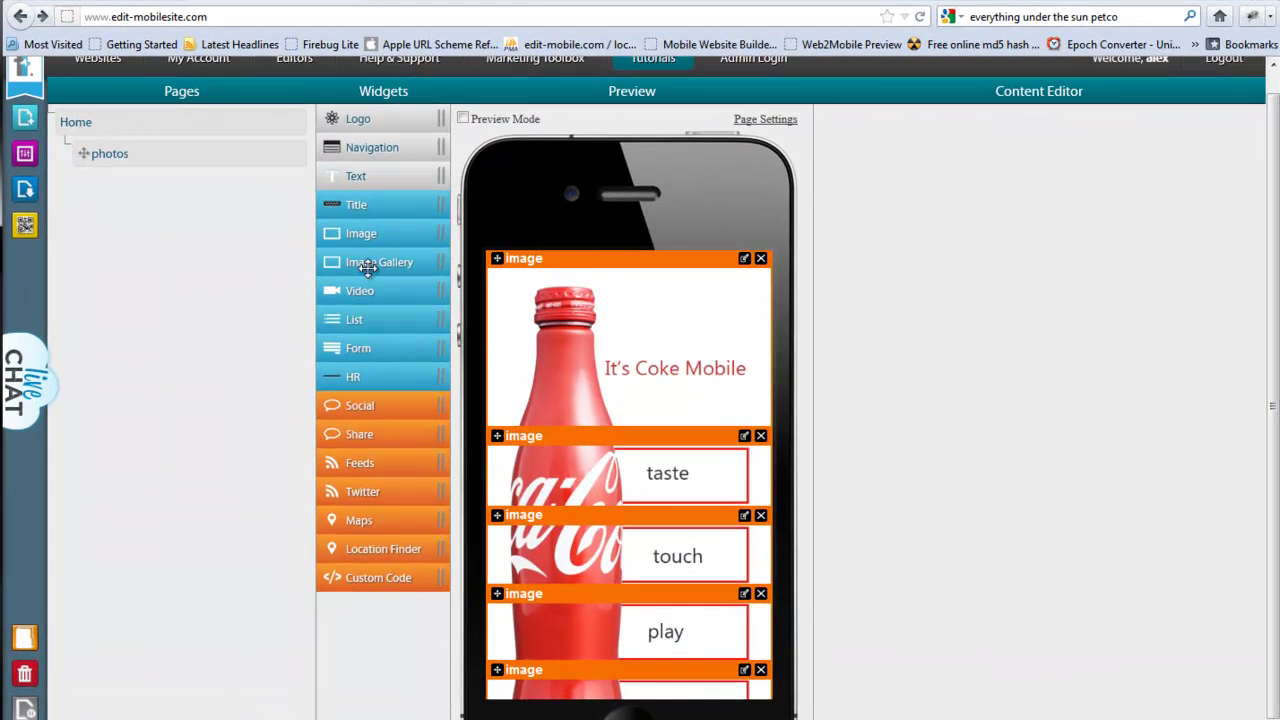
- Drop an Image Gallery onto the page and create a new gallery named test1
{"action": "left_click_drag", "start_coordinate": [399, 273], "coordinate": [537, 434]}
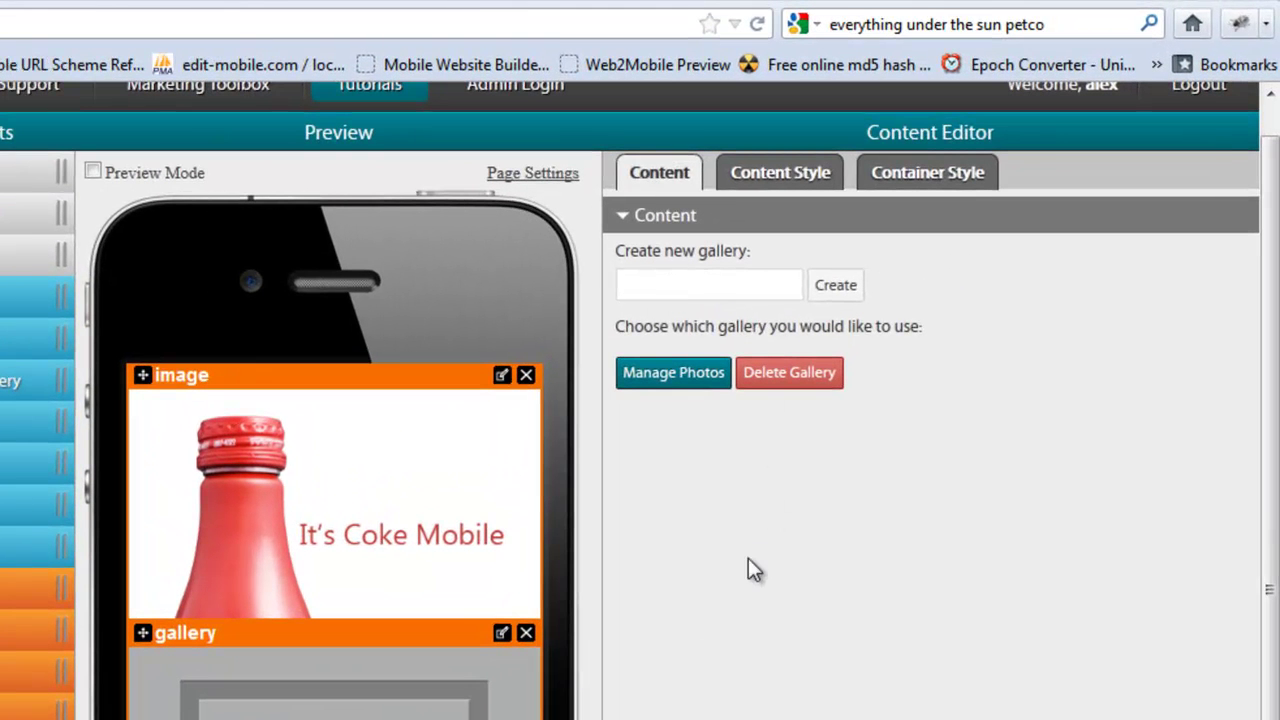
{"action": "type", "text": "test1"}
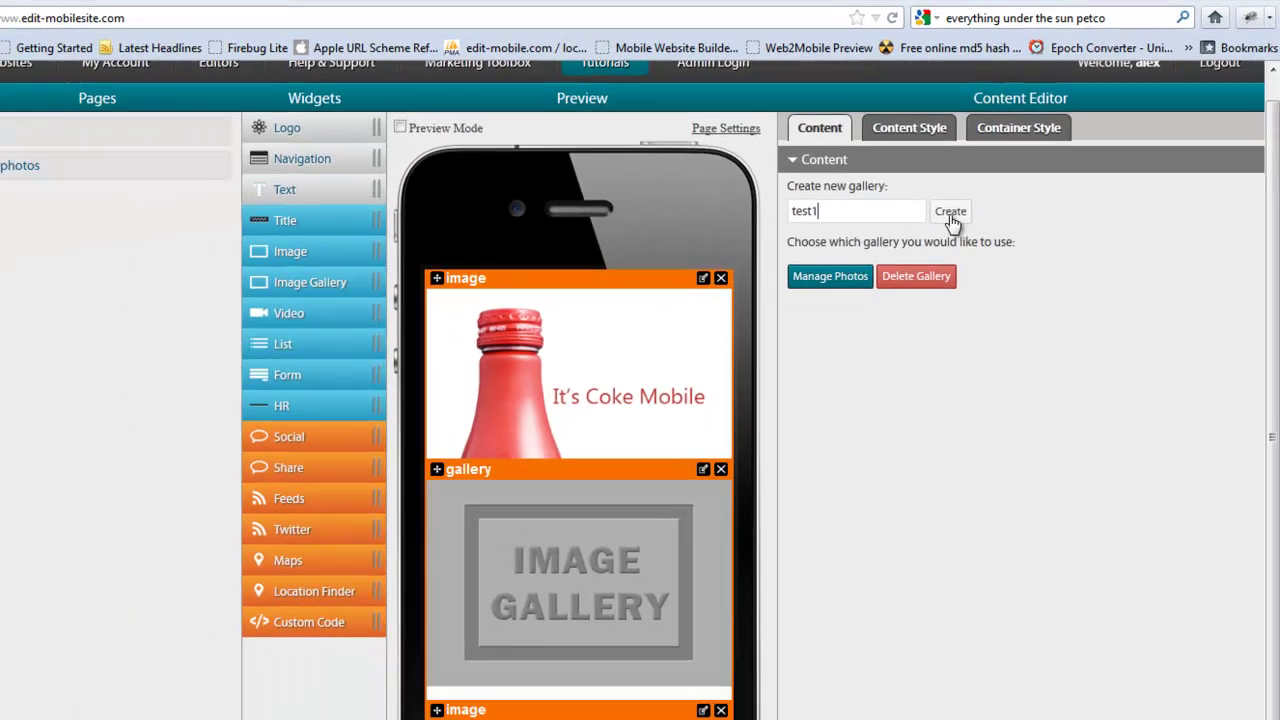
{"action": "left_click", "coordinate": [835, 284]}
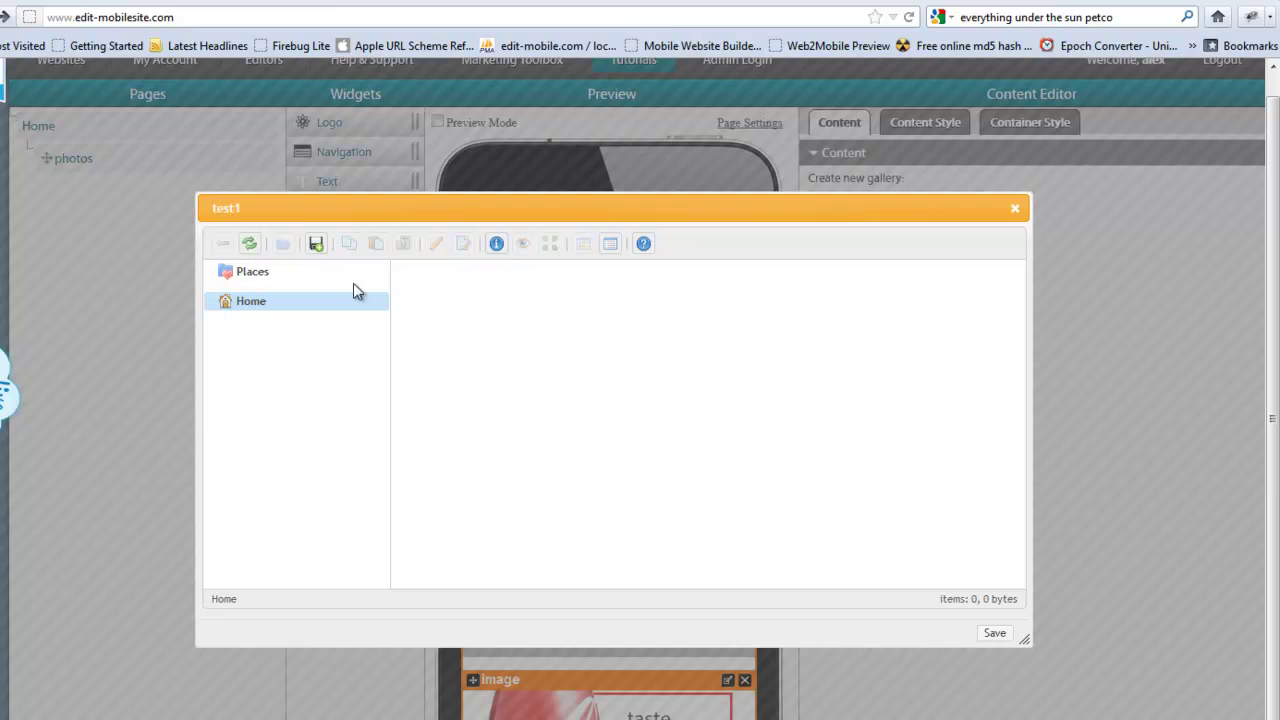
- Choose home_screen_icon, whopper-sacrifice-facebook and coca-cola-redesign-bottle as the first three gallery photos
{"action": "left_click", "coordinate": [316, 244]}
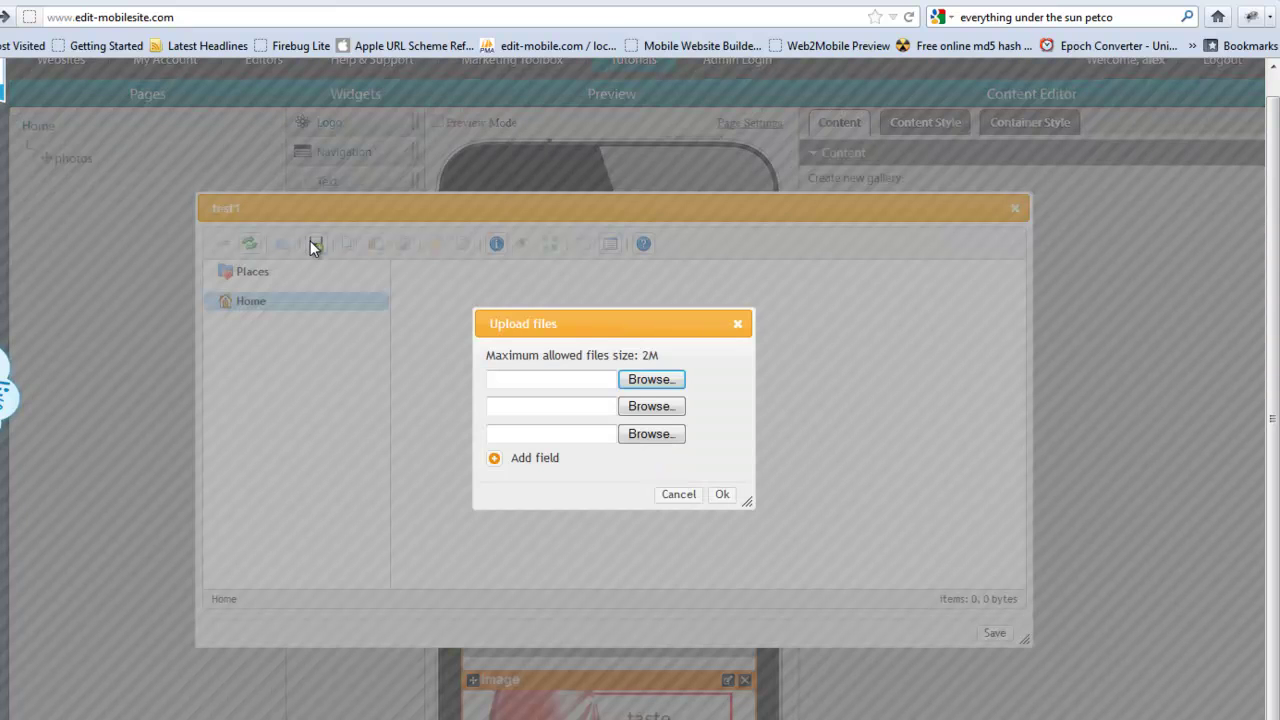
{"action": "left_click", "coordinate": [648, 380]}
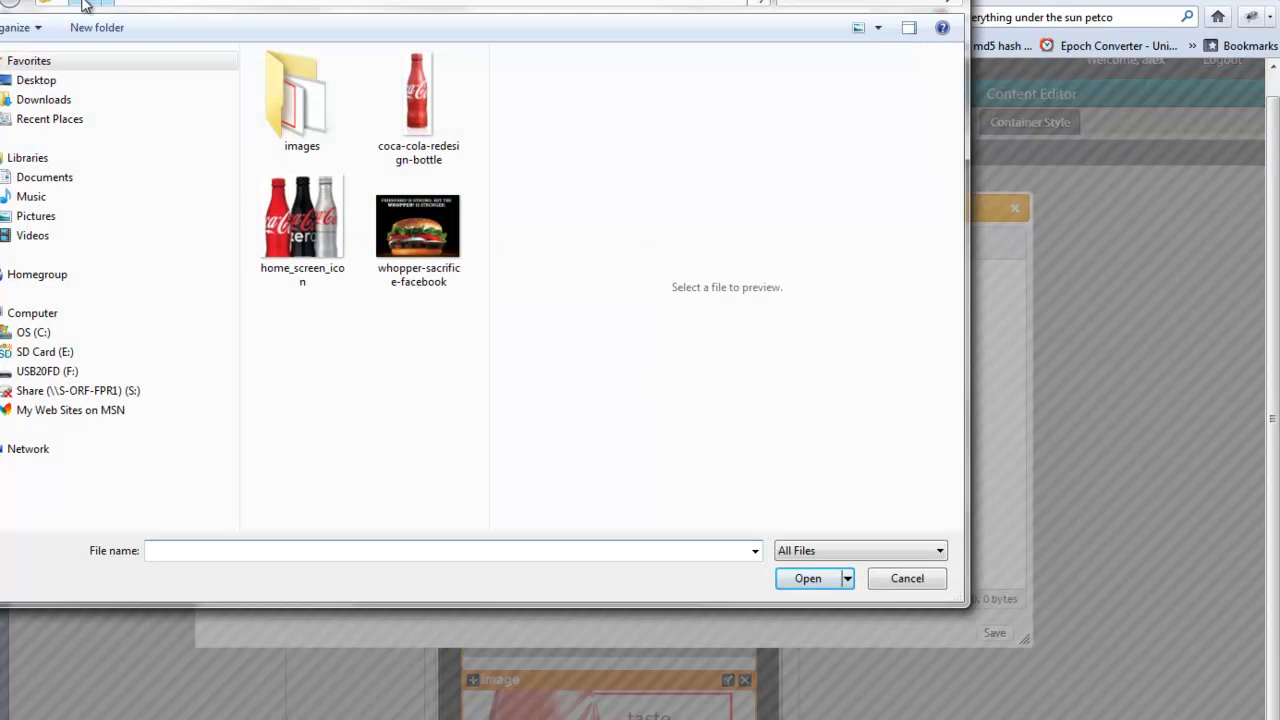
{"action": "left_click", "coordinate": [336, 220]}
{"action": "double_click", "coordinate": [336, 220]}
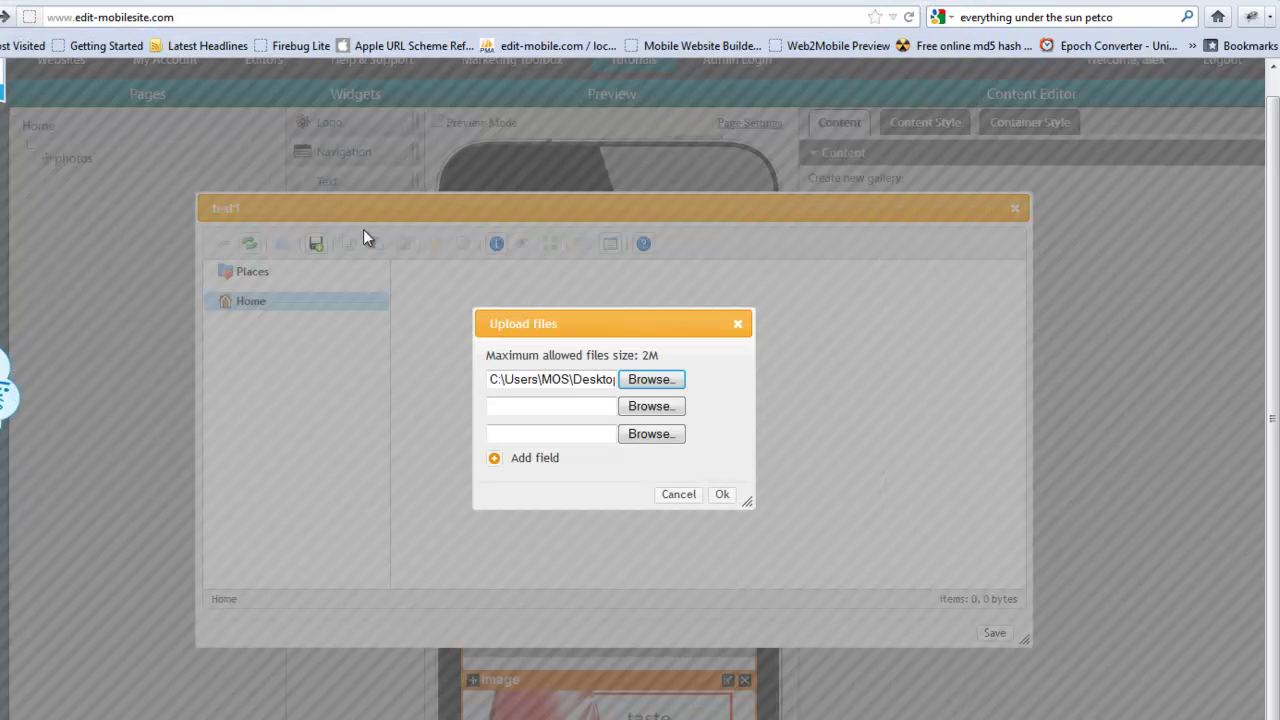
{"action": "left_click", "coordinate": [648, 408]}
{"action": "double_click", "coordinate": [418, 224]}
{"action": "left_click", "coordinate": [660, 433]}
{"action": "left_click", "coordinate": [419, 115]}
{"action": "double_click", "coordinate": [412, 127]}
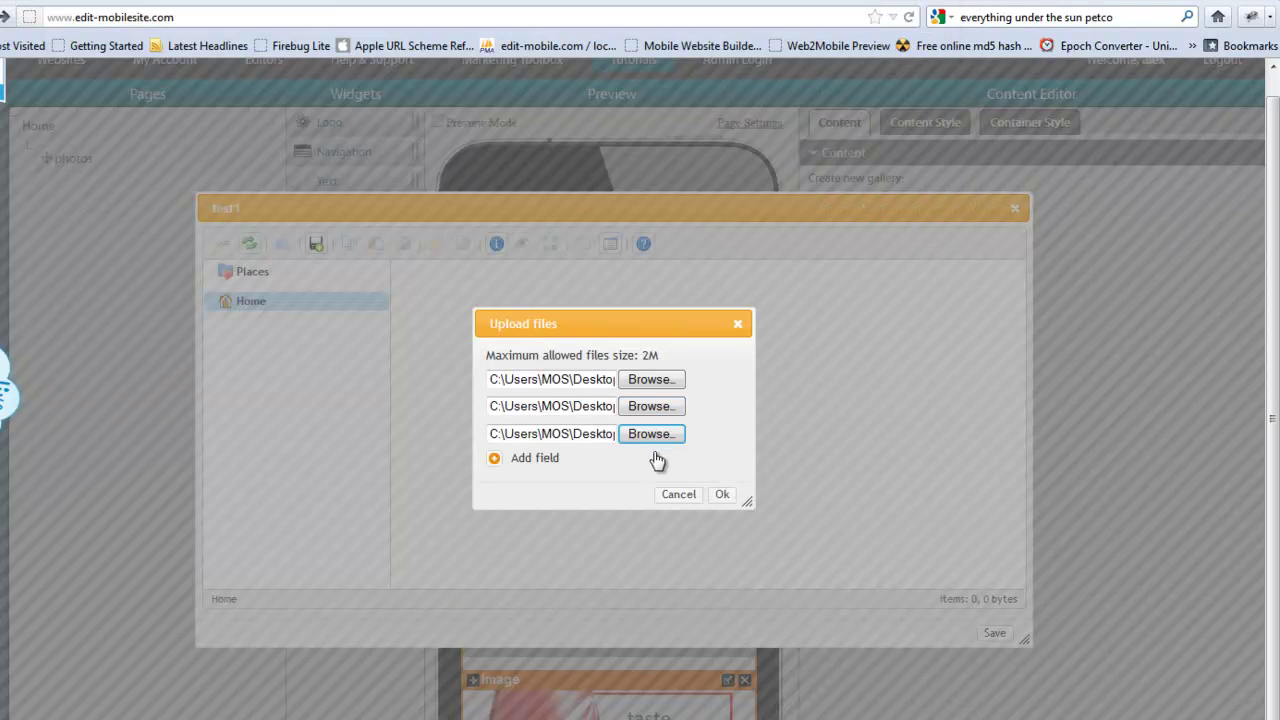
- Add a fourth photo, top.png, upload all four images and save the gallery
{"action": "left_click", "coordinate": [545, 462]}
{"action": "left_click", "coordinate": [650, 461]}
{"action": "double_click", "coordinate": [297, 85]}
{"action": "left_click", "coordinate": [430, 167]}
{"action": "double_click", "coordinate": [430, 167]}
{"action": "left_click", "coordinate": [722, 523]}
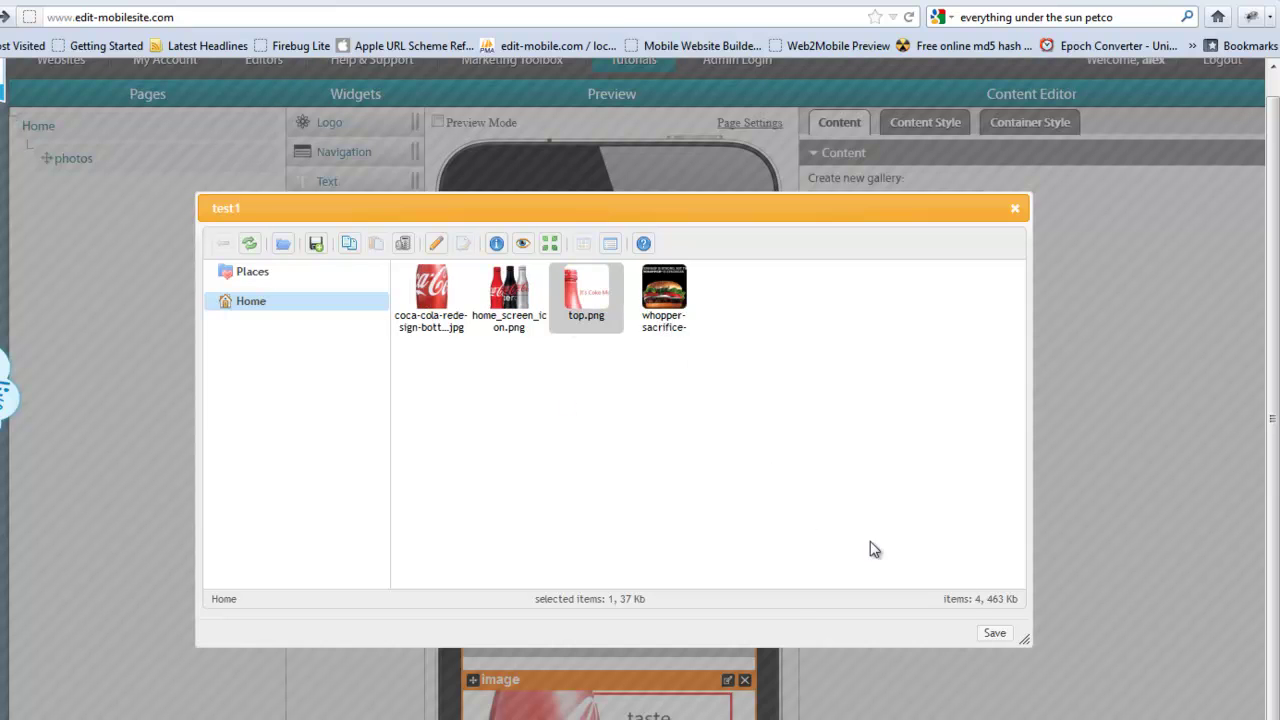
{"action": "left_click", "coordinate": [992, 636]}
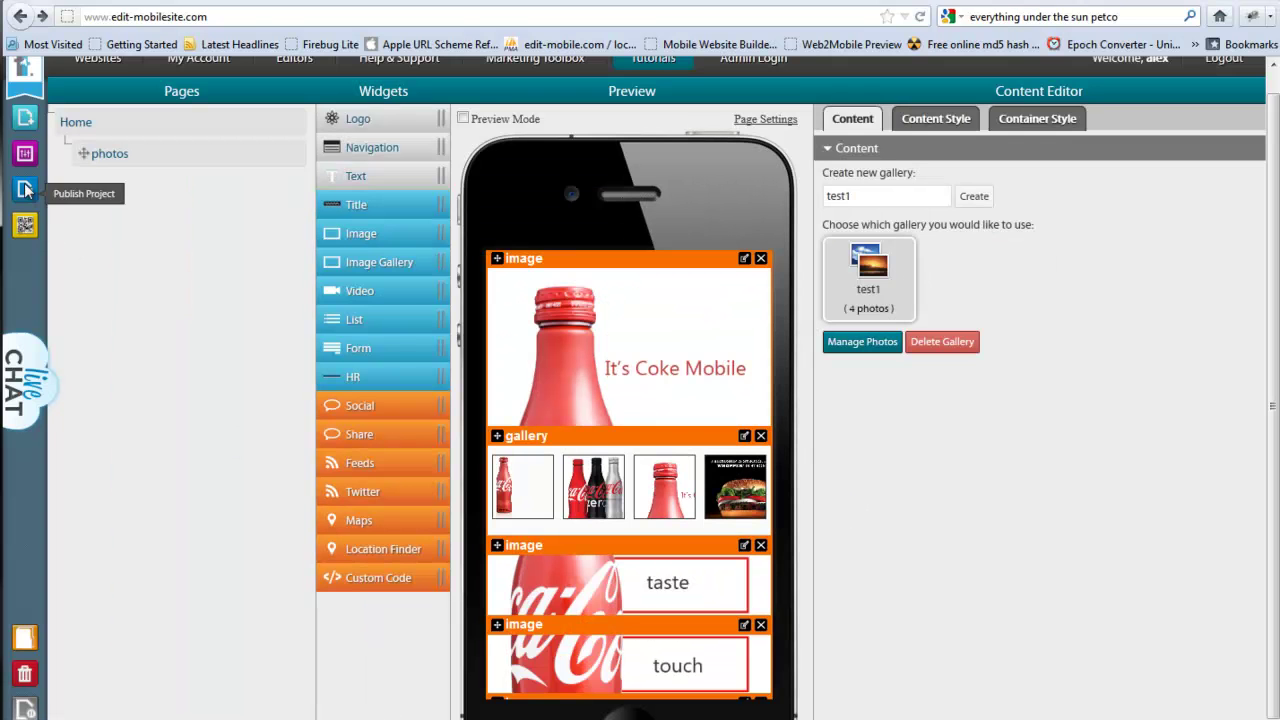
{"action": "left_click", "coordinate": [25, 190]}
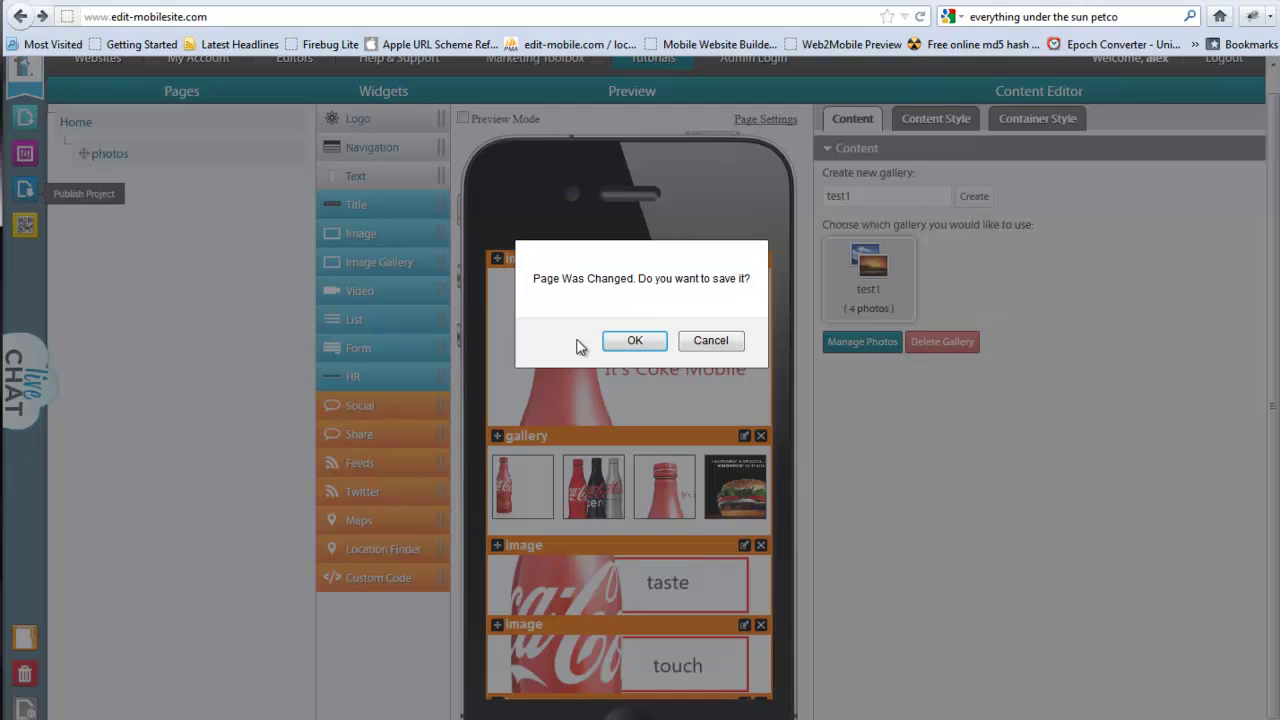
{"action": "left_click", "coordinate": [625, 343]}
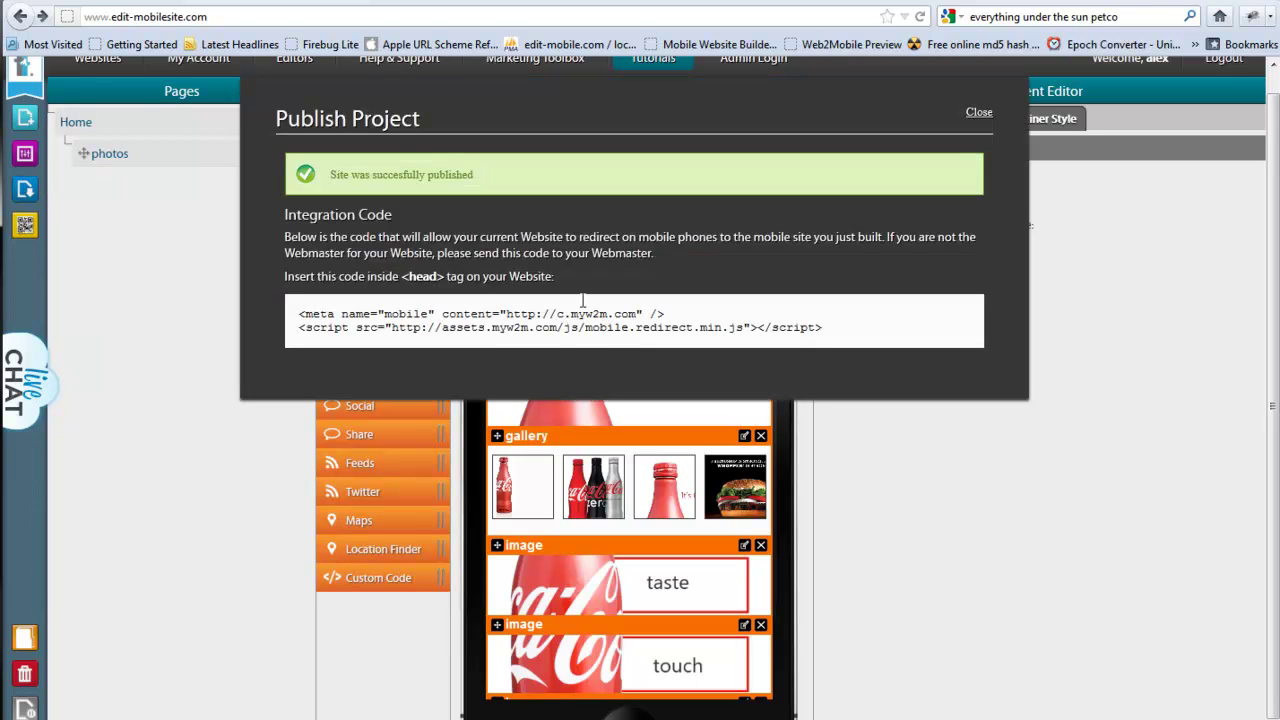
{"action": "left_click_drag", "start_coordinate": [506, 313], "coordinate": [635, 314]}
{"action": "key", "text": "ctrl+c"}
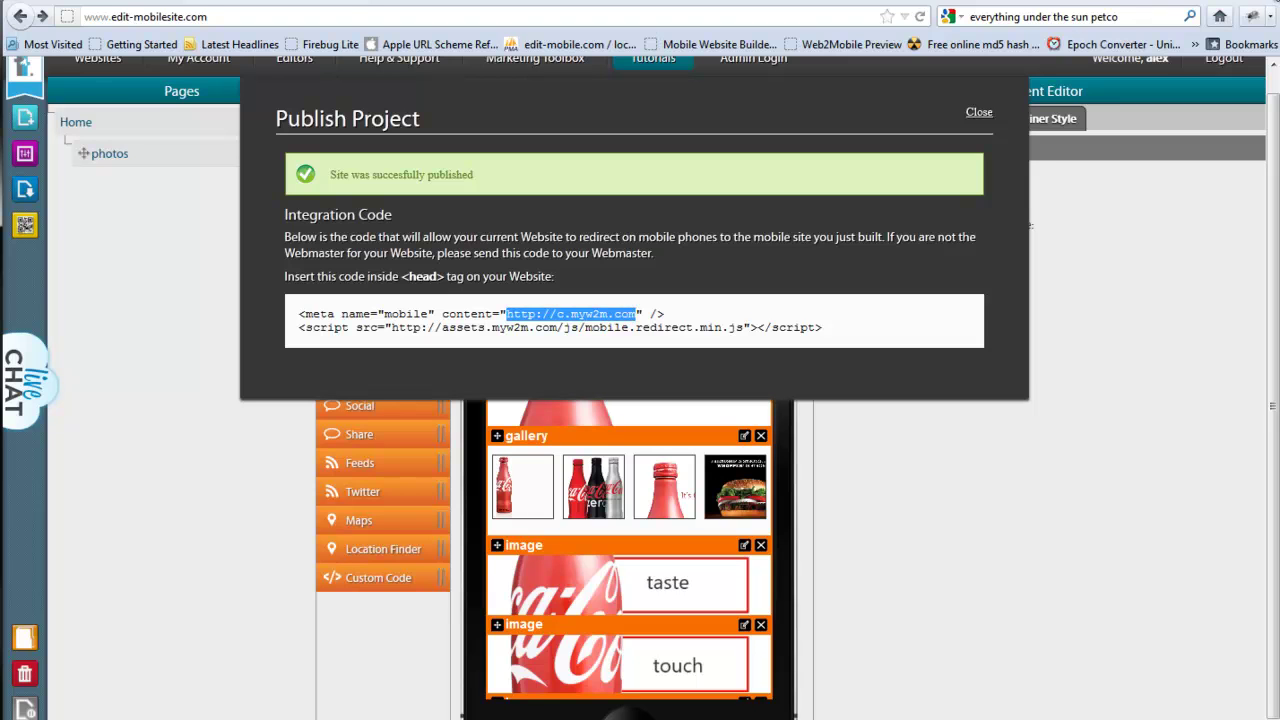
{"action": "key", "text": "ctrl+t"}
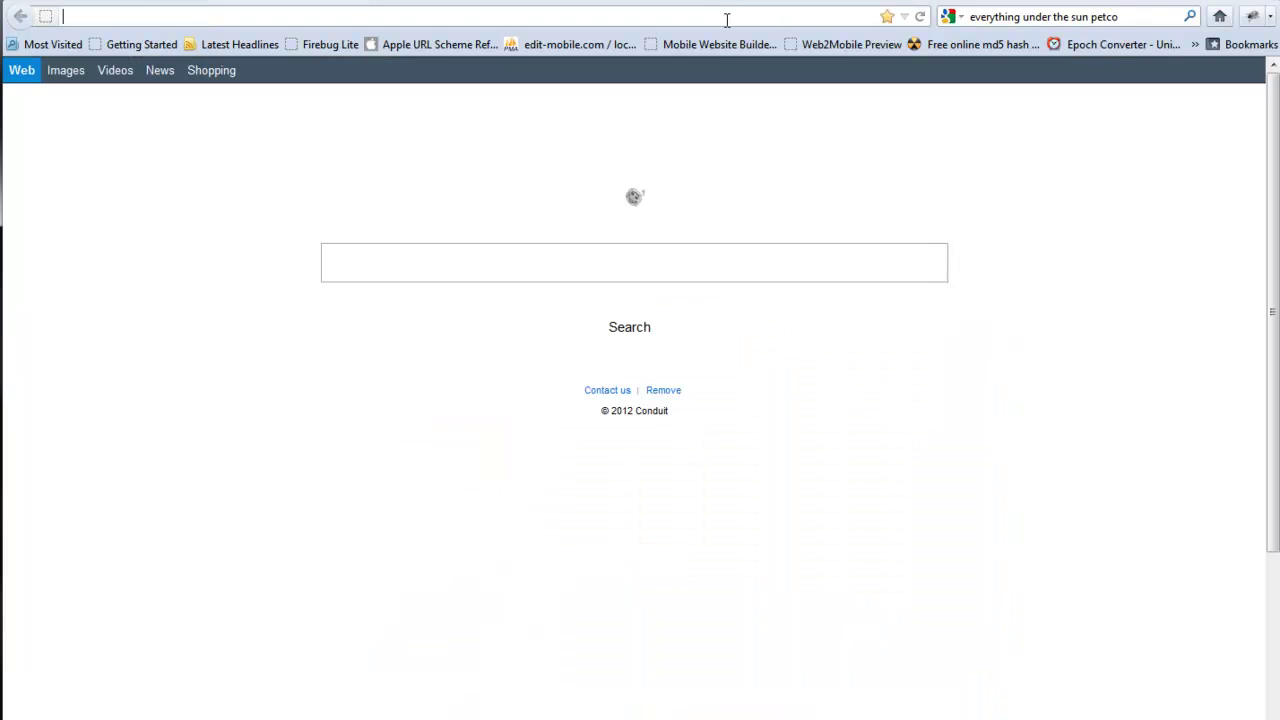
- Load c.myw2m.com in Firefox and step forward and back through the gallery photos
{"action": "key", "text": "ctrl+v"}
{"action": "key", "text": "Return"}
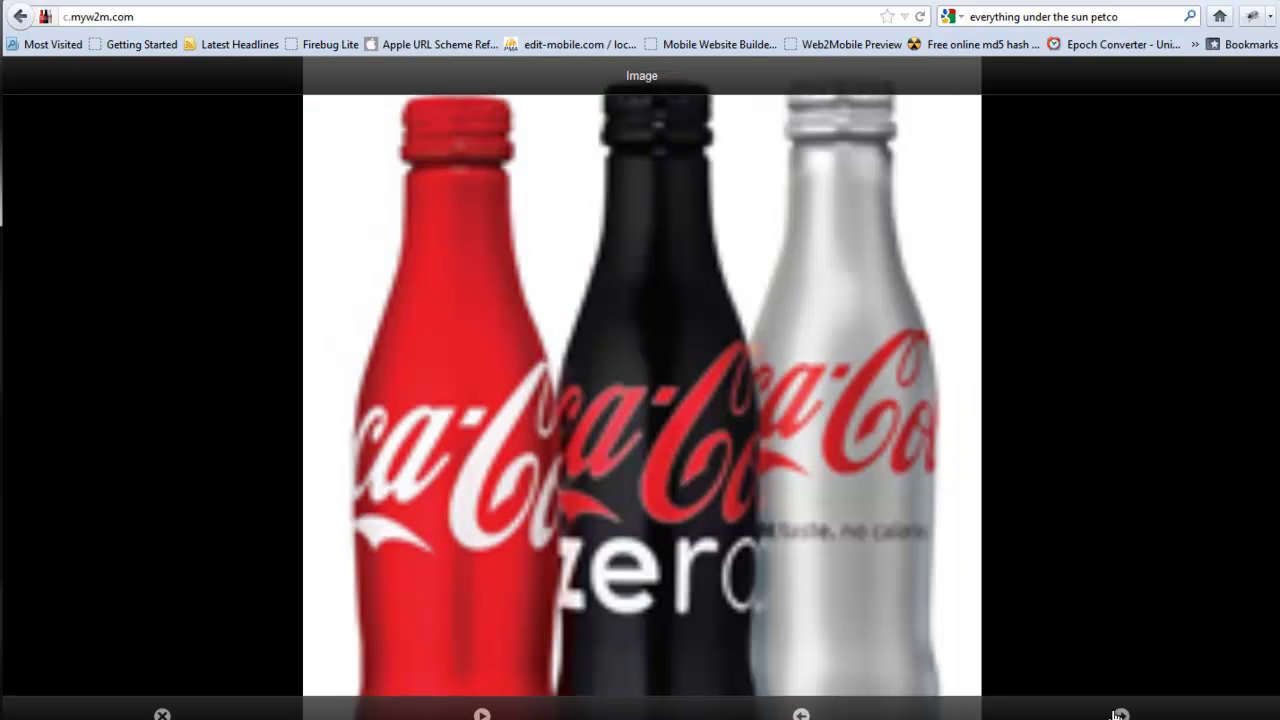
{"action": "left_click", "coordinate": [1121, 715]}
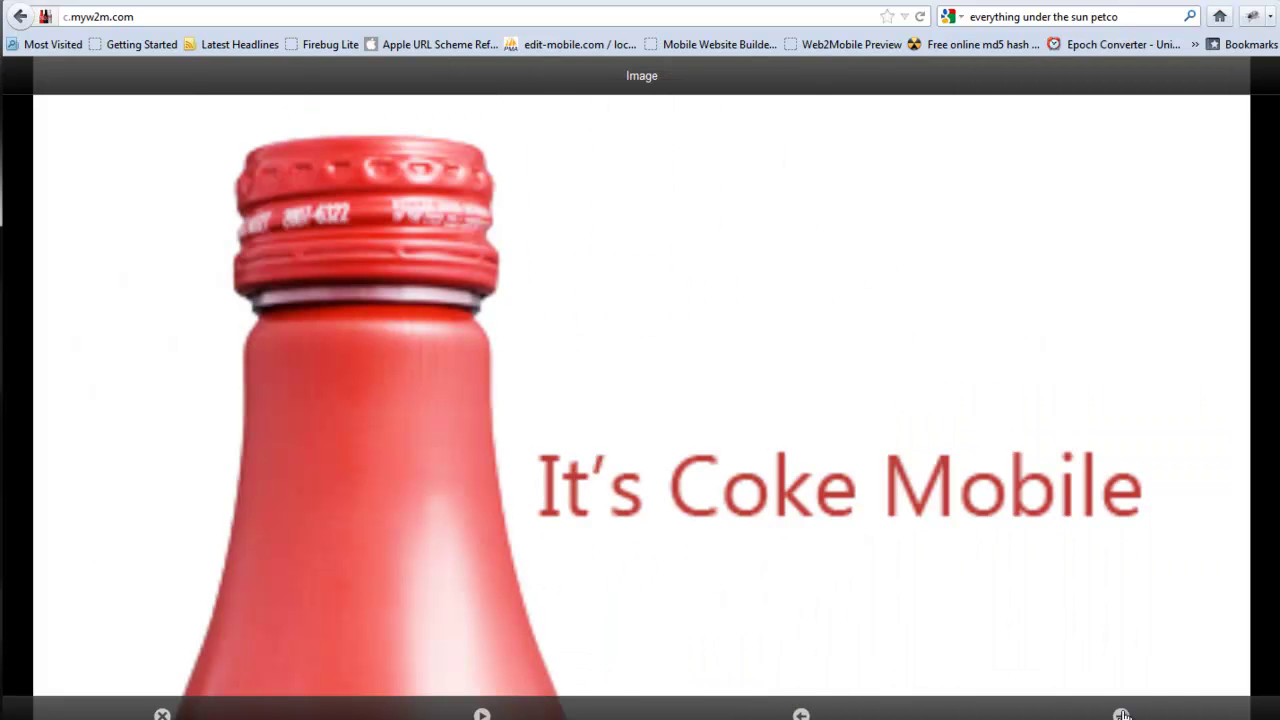
{"action": "left_click", "coordinate": [1121, 715]}
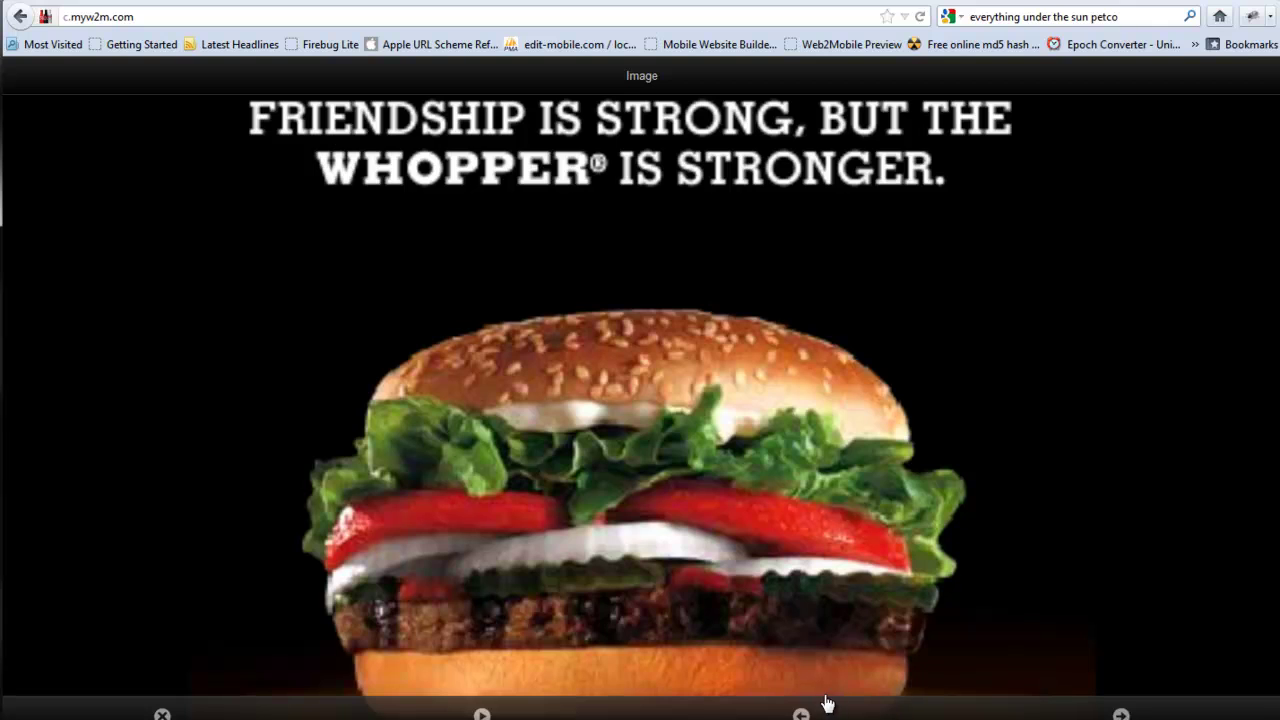
{"action": "left_click", "coordinate": [797, 715]}
{"action": "left_click", "coordinate": [801, 715]}
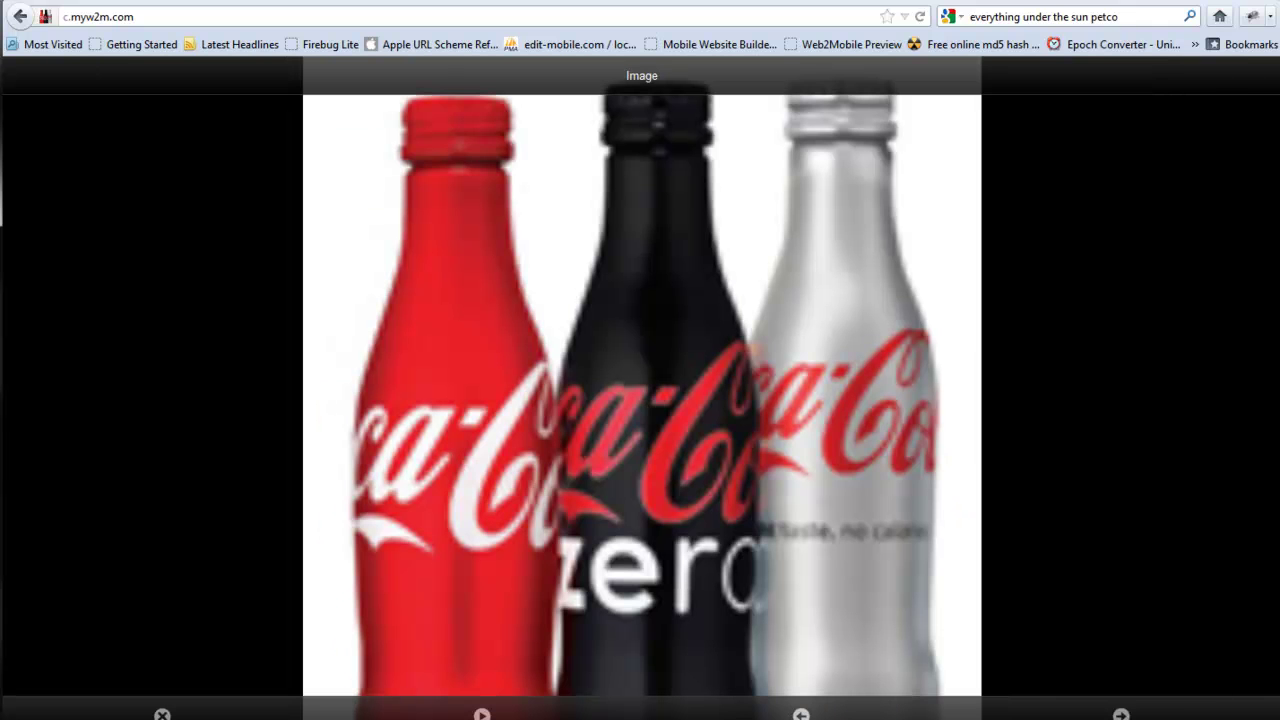
- Play the gallery photos as a slideshow, then close the photo viewer
{"action": "left_click", "coordinate": [483, 714]}
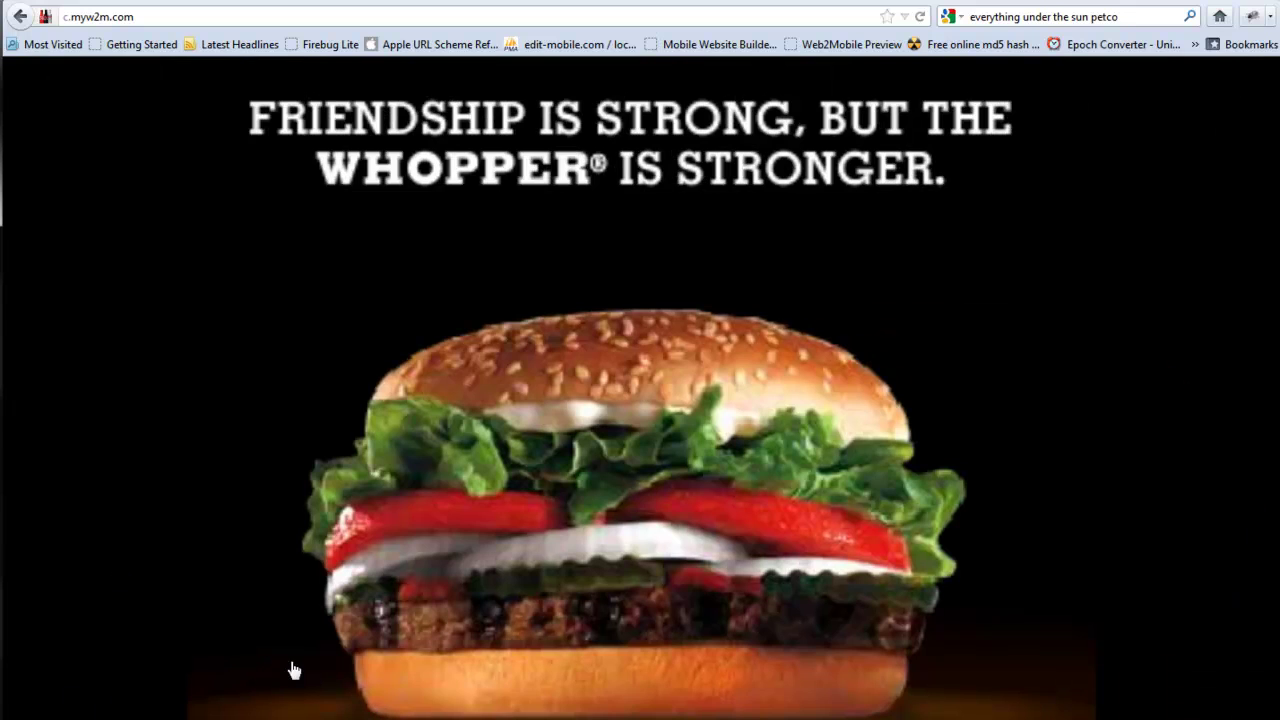
{"action": "mouse_move", "coordinate": [352, 712]}
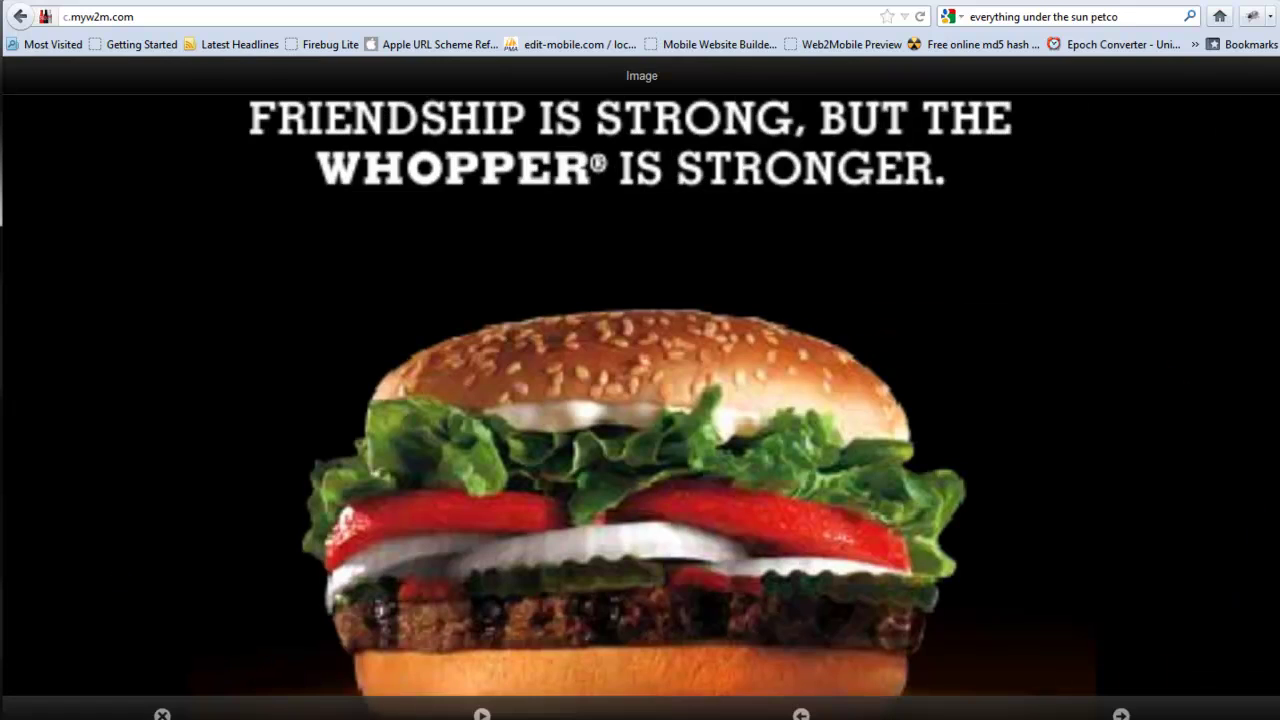
{"action": "left_click", "coordinate": [168, 714]}
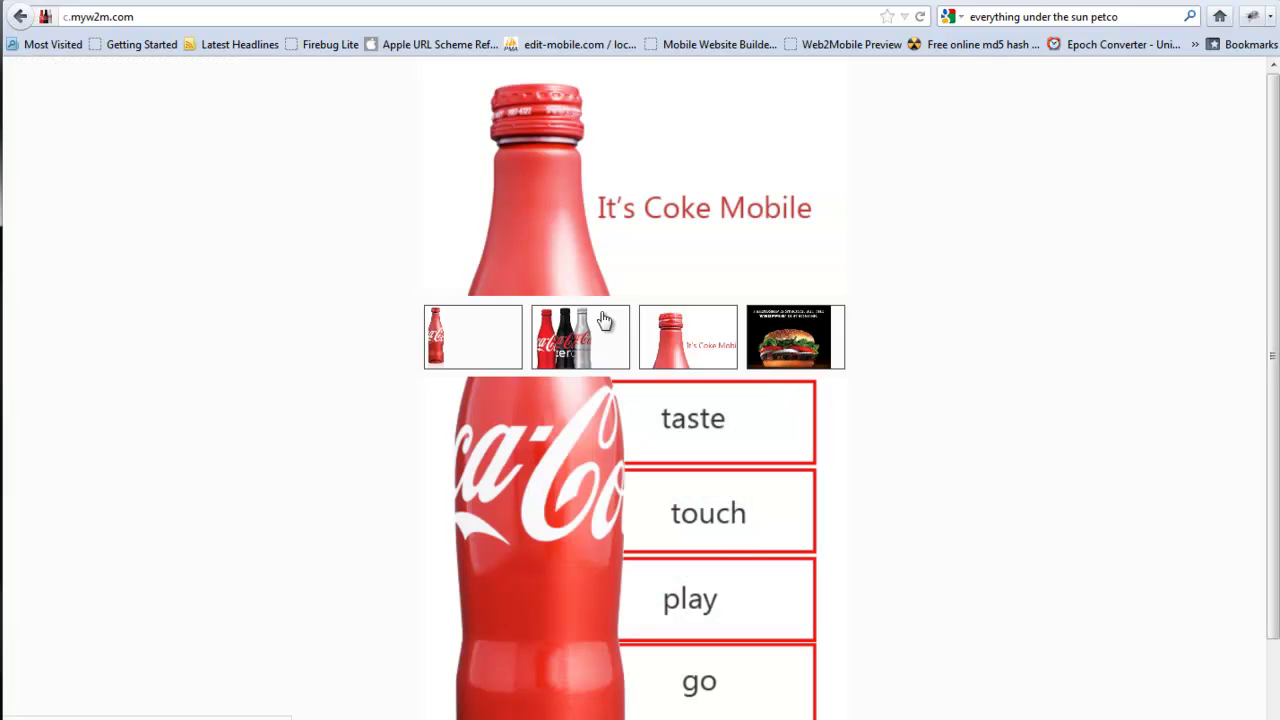